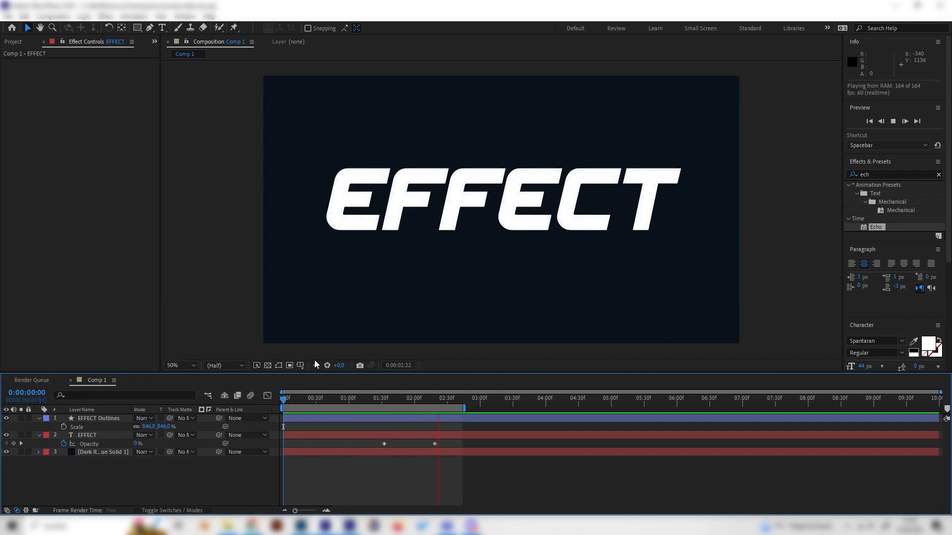
- Create a new composition in the project with the default settings
left_click(15, 41)
right_click(50, 201)
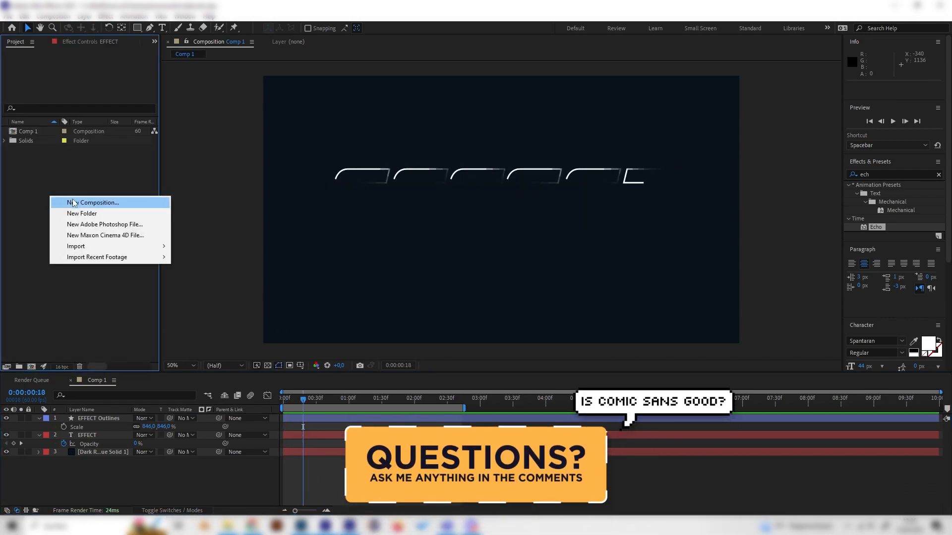
left_click(69, 195)
key("Return")
- Add a dark navy solid layer as the background of the new composition
right_click(171, 422)
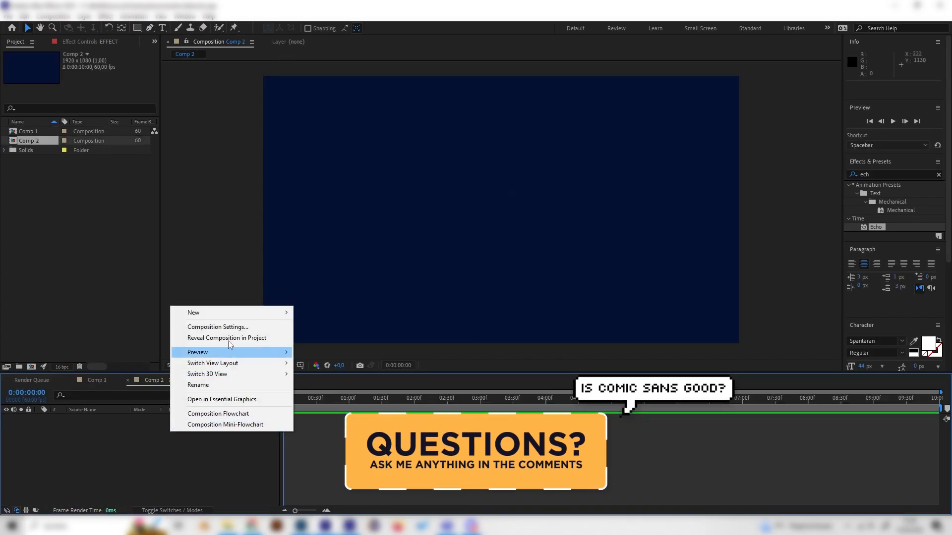
mouse_move(202, 313)
left_click(322, 336)
left_click(158, 200)
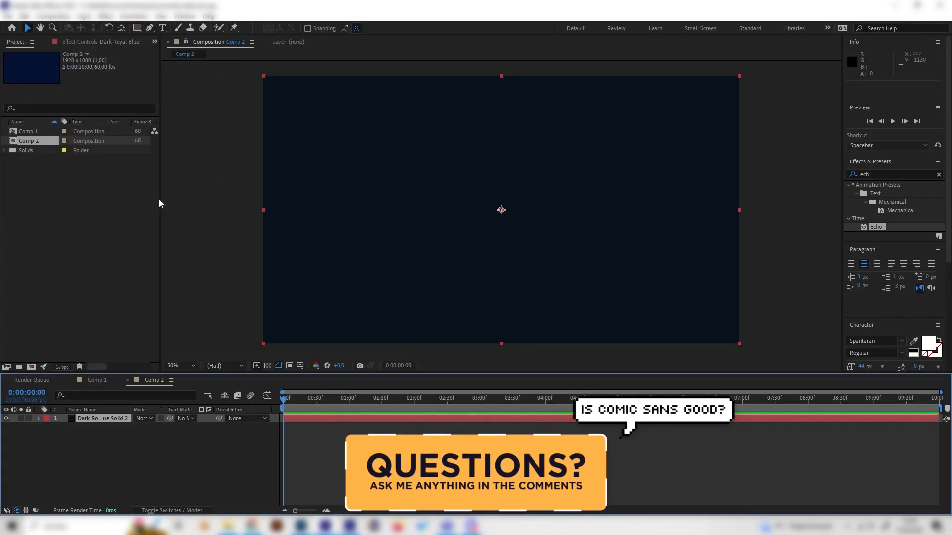
- Create a text layer reading "EFFECT" above the background solid
right_click(151, 438)
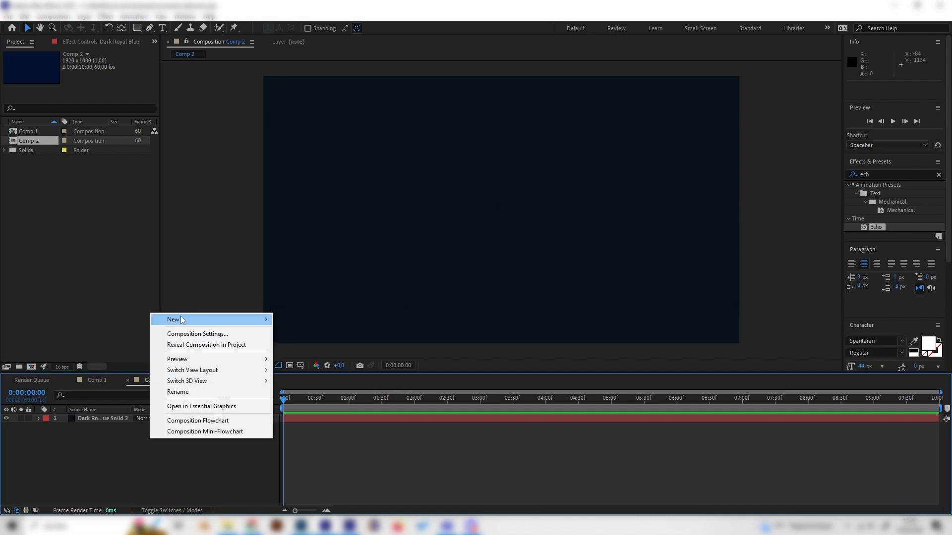
mouse_move(239, 323)
left_click(316, 335)
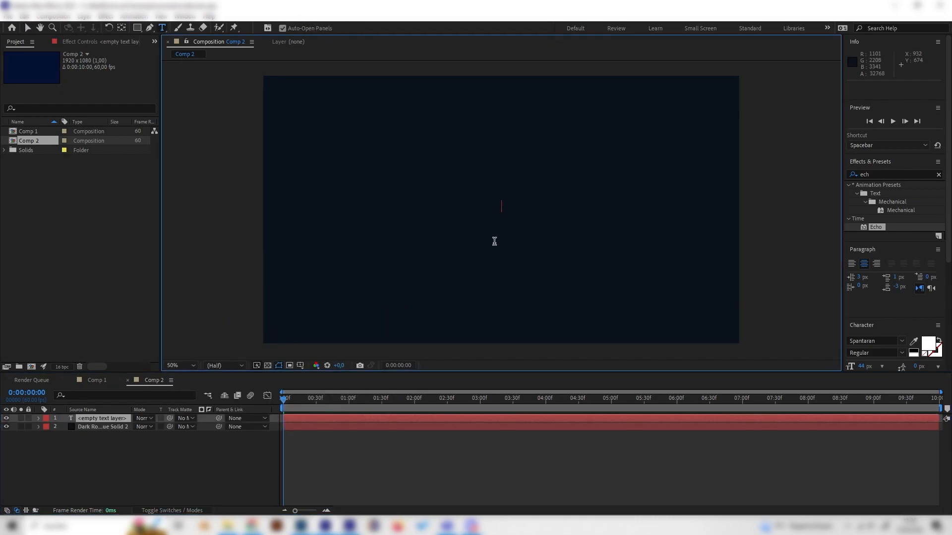
type("EFFECT")
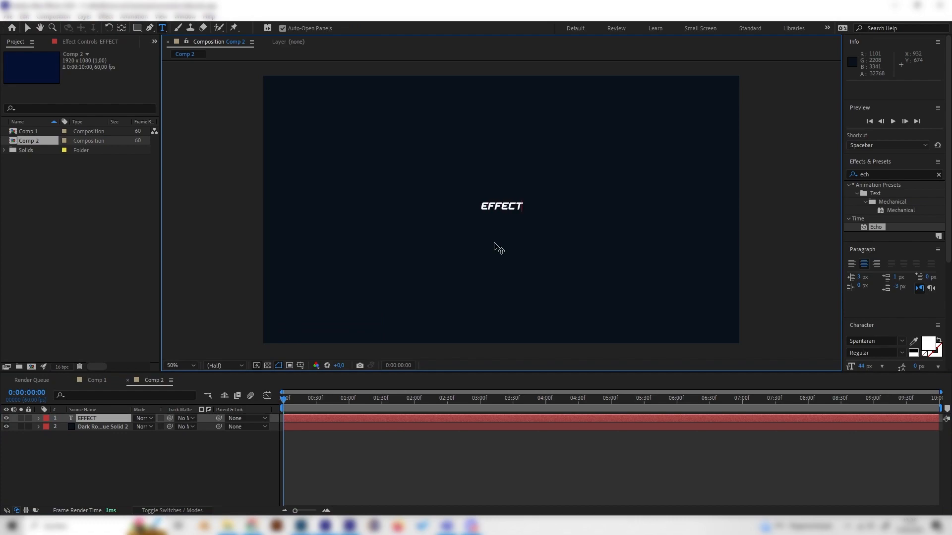
- Scale the EFFECT text layer up to 665%
left_click(108, 419)
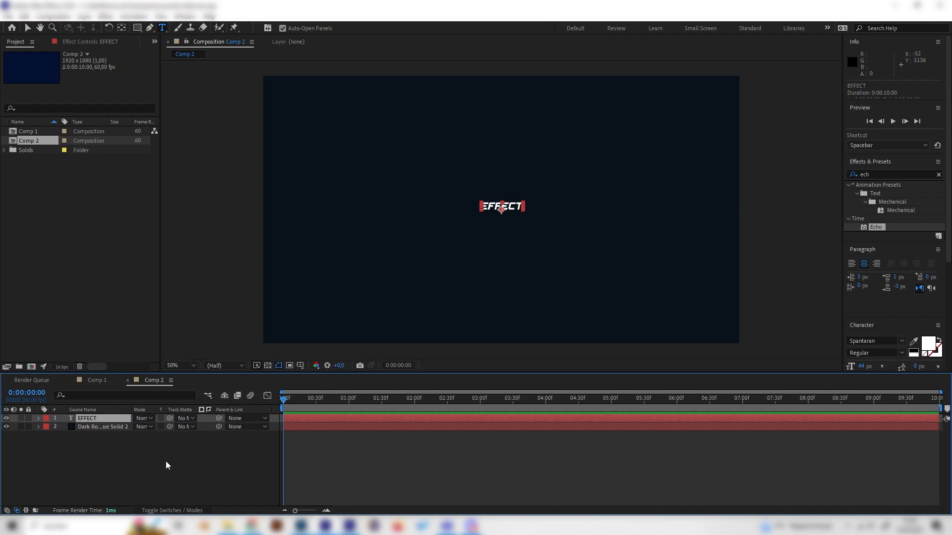
key("s")
left_click_drag(166, 426, 425, 406)
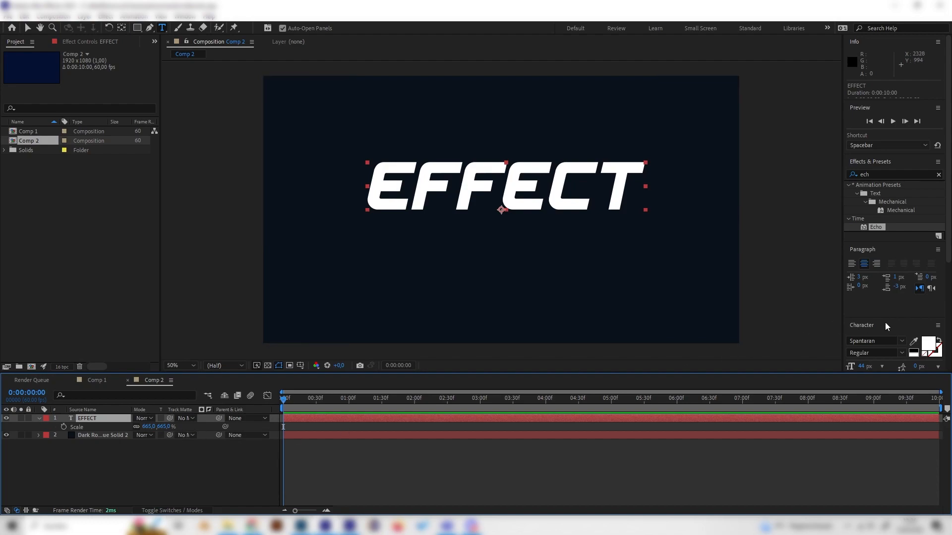
- Center the EFFECT text horizontally and vertically in the composition
scroll(885, 323, "down", 5)
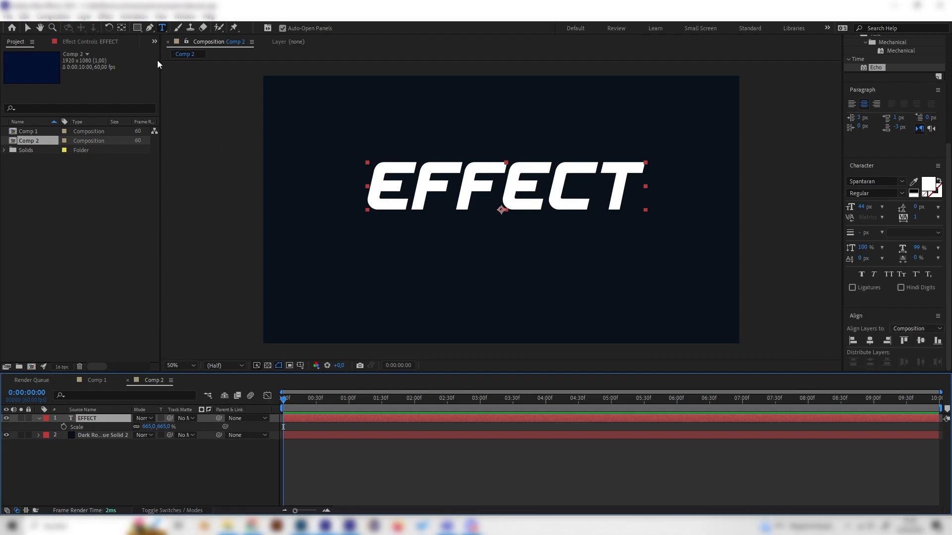
left_click(192, 20)
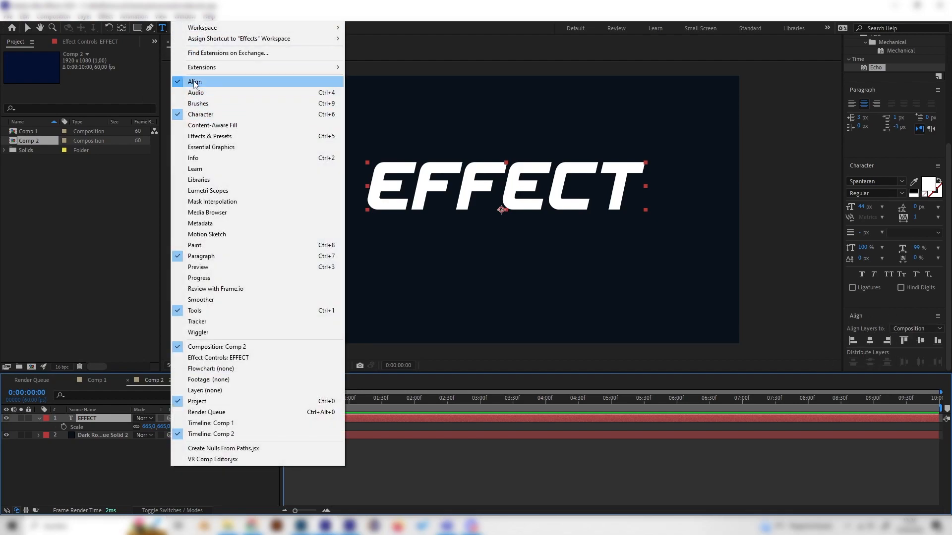
left_click(870, 341)
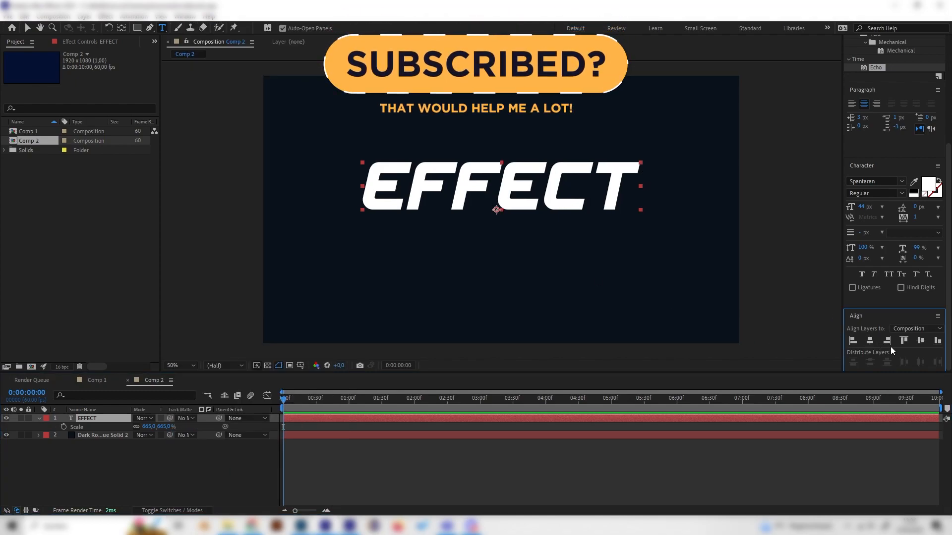
left_click(920, 341)
left_click(218, 471)
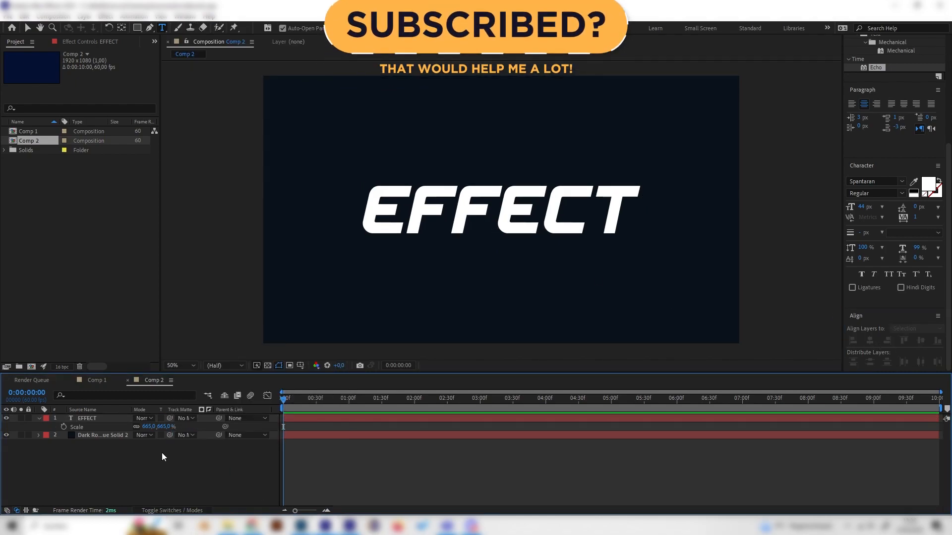
- Create shape outlines from the EFFECT text layer
left_click(111, 419)
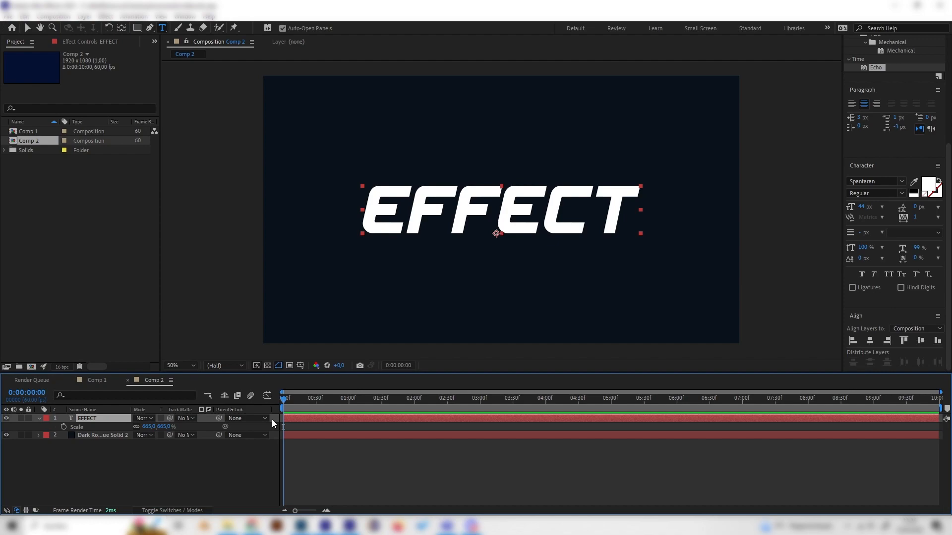
right_click(94, 418)
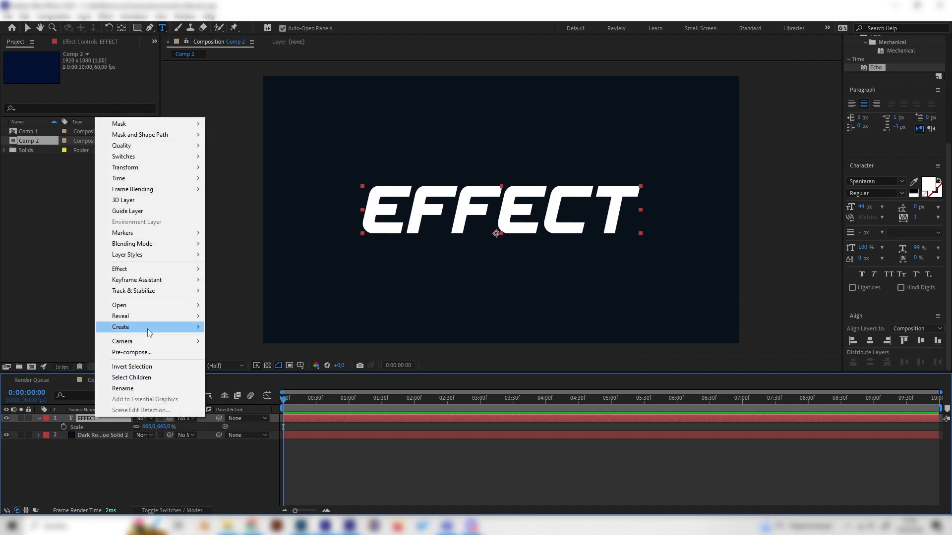
mouse_move(147, 328)
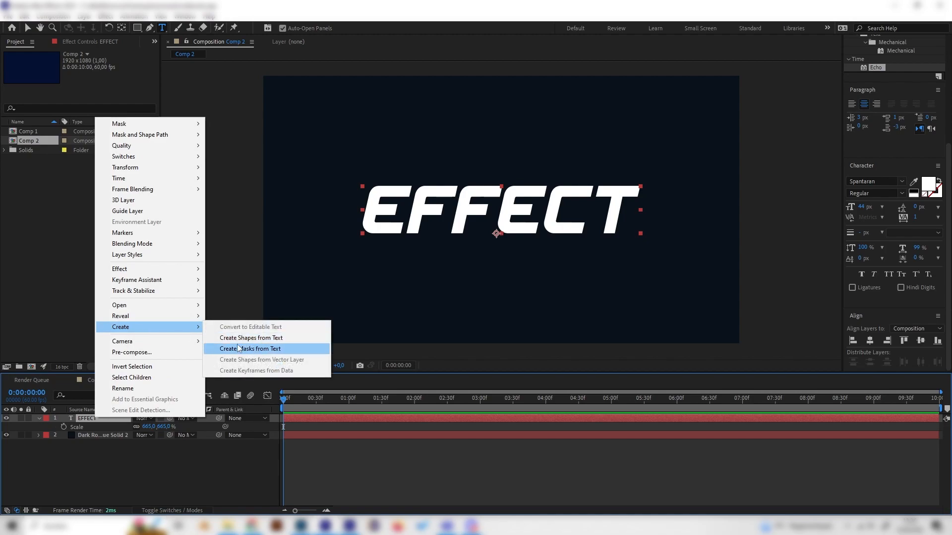
left_click(254, 339)
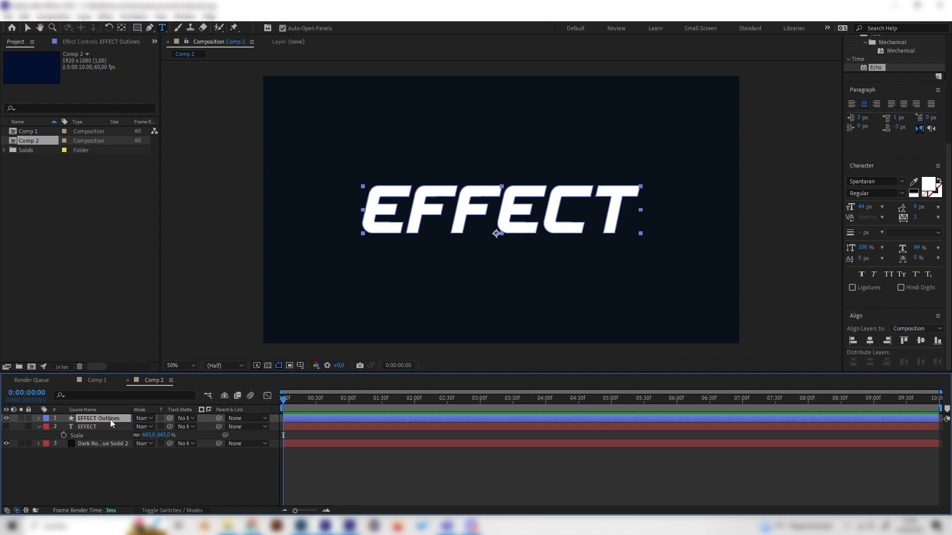
- Hide the fills of the first three letters, E, F and F, in the outlines layer's contents
left_click(40, 419)
left_click(45, 427)
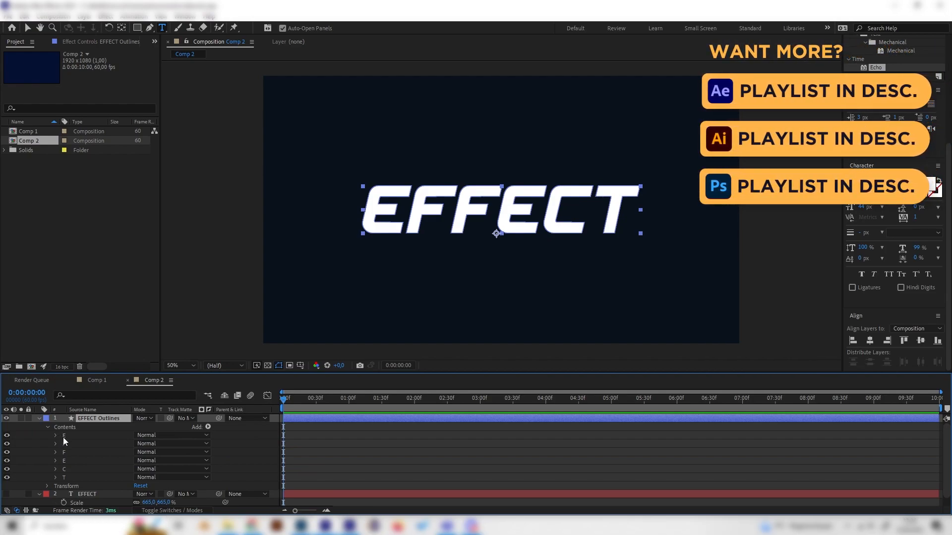
left_click(54, 435)
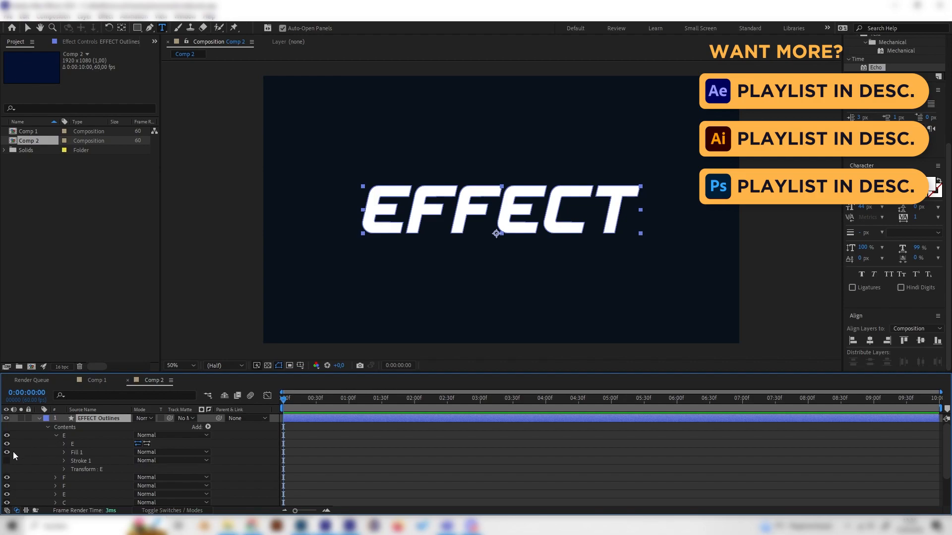
left_click(7, 452)
left_click(57, 434)
left_click(56, 444)
left_click(7, 460)
left_click(55, 444)
left_click(55, 452)
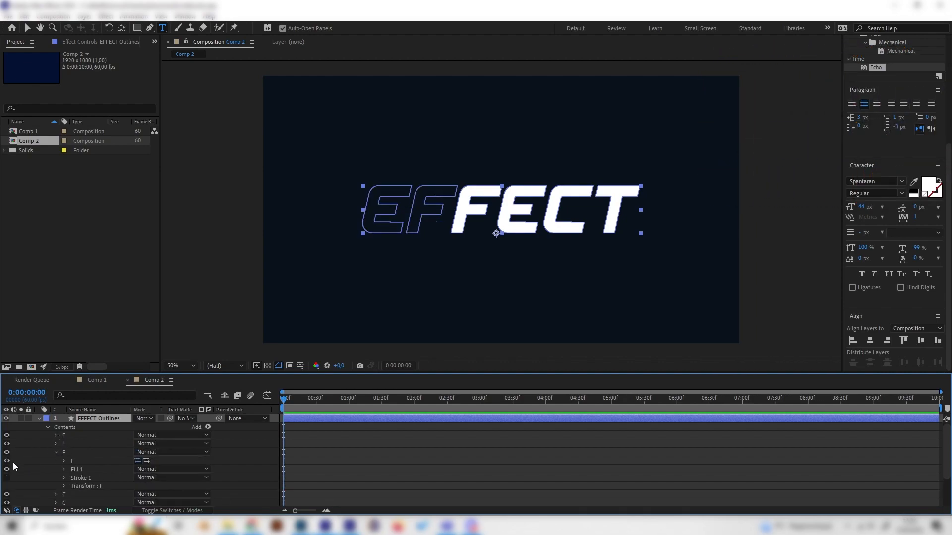
left_click(7, 468)
left_click(55, 452)
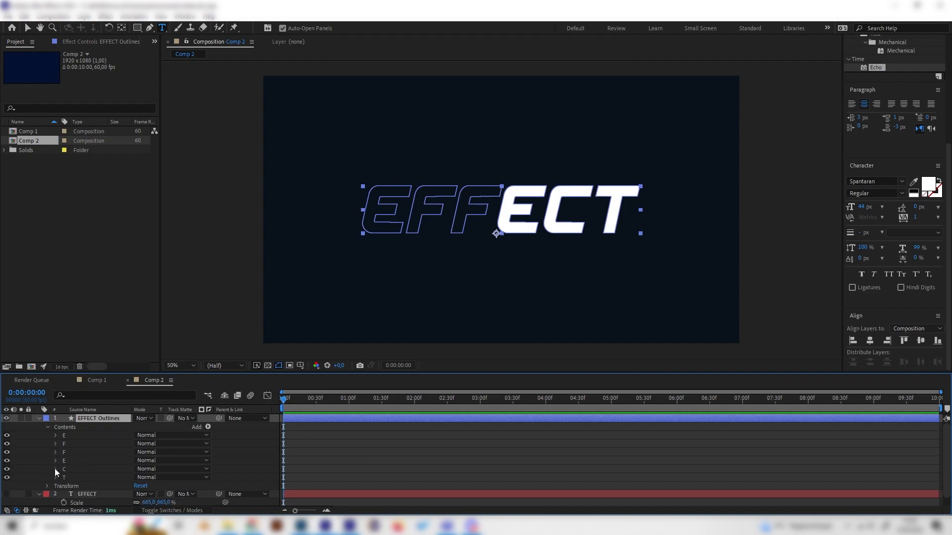
- Hide the fills of the last three letters, E, C and T, and collapse their groups
left_click(55, 461)
left_click(23, 475)
left_click(55, 460)
left_click(55, 460)
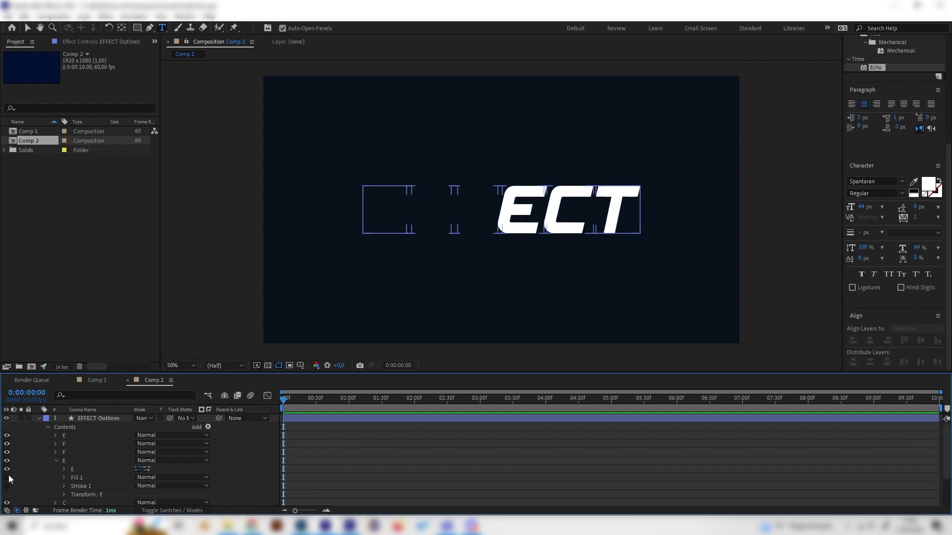
left_click(55, 460)
left_click(56, 469)
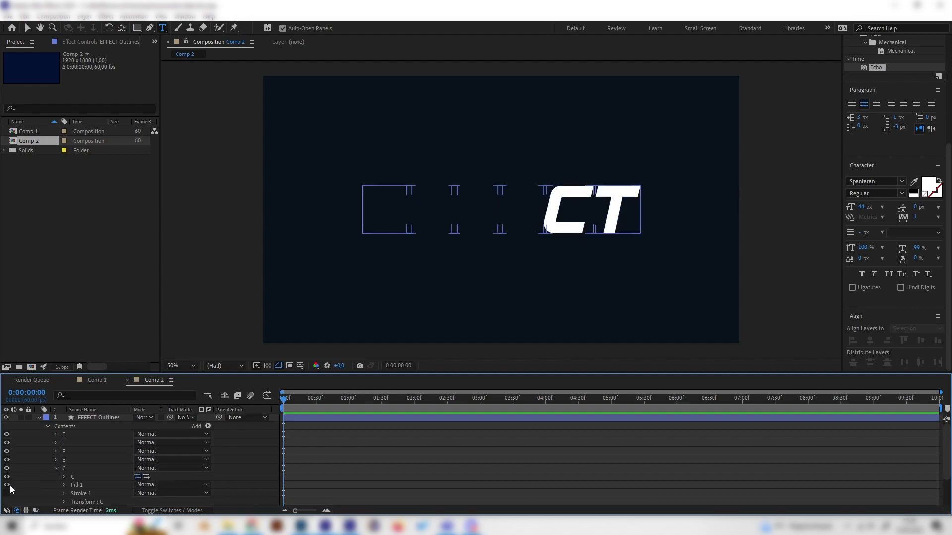
left_click(7, 485)
left_click(56, 468)
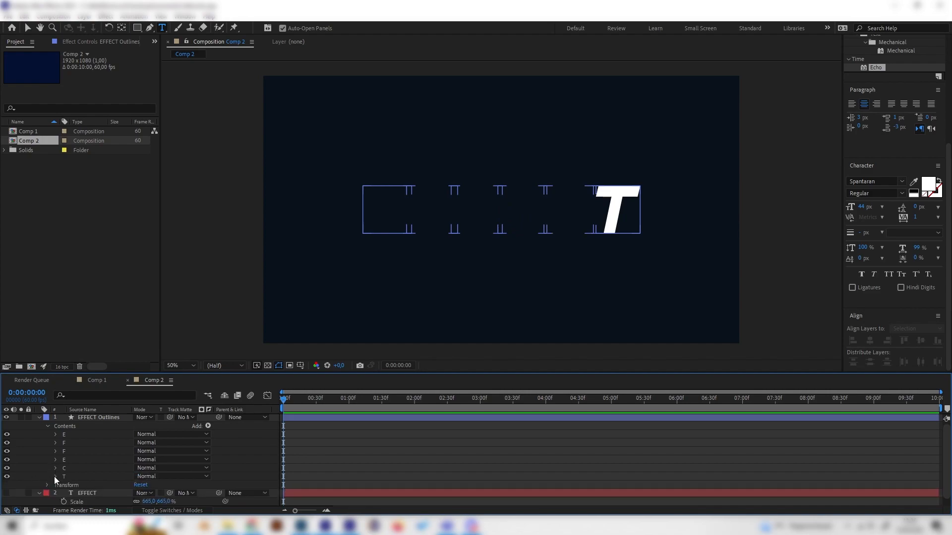
left_click(55, 476)
left_click(7, 485)
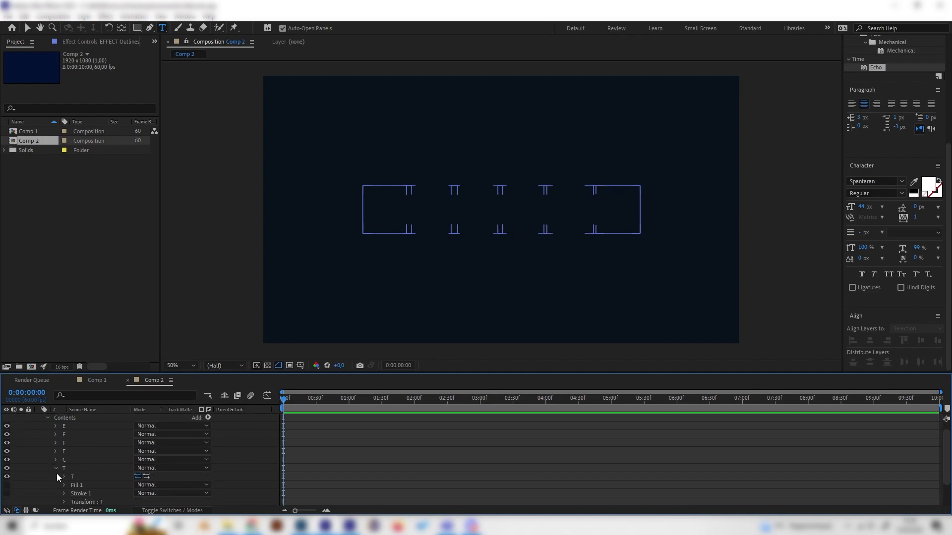
left_click(54, 469)
scroll(218, 441, "up", 1)
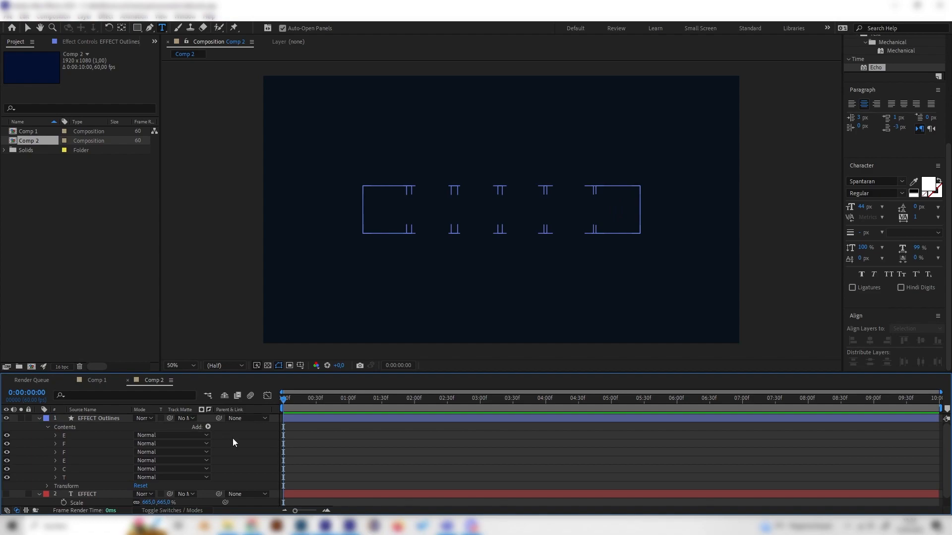
- Add one stroke to the contents of the outlines layer and expand its properties
left_click(208, 428)
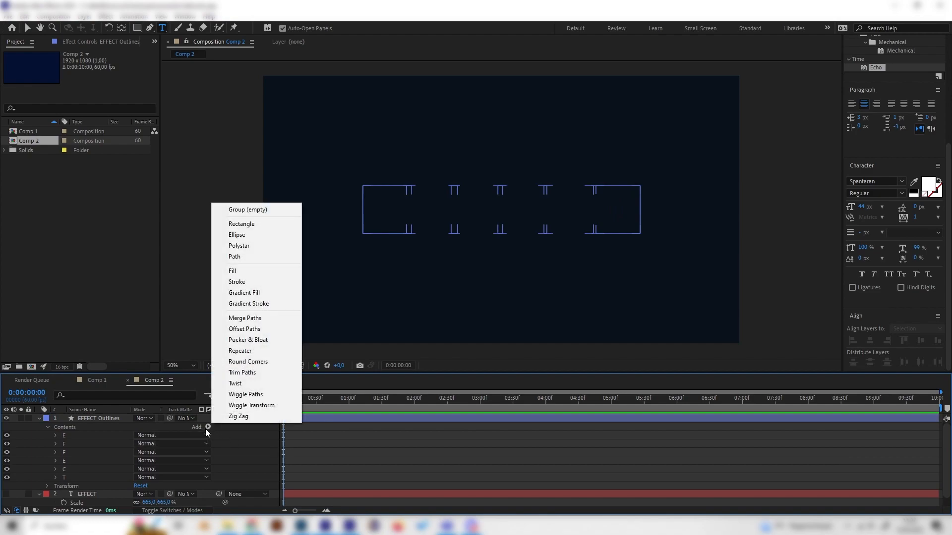
left_click(250, 281)
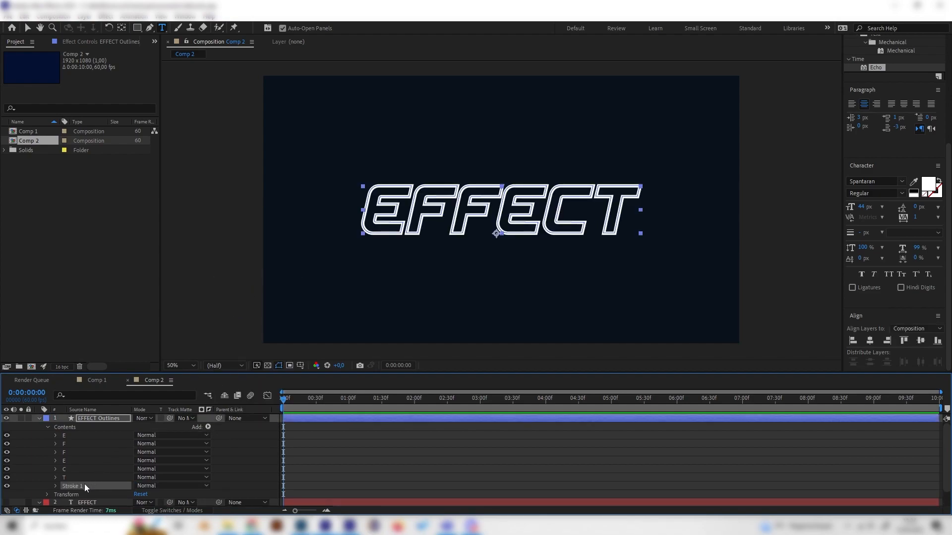
left_click(55, 486)
scroll(53, 485, "down", 4)
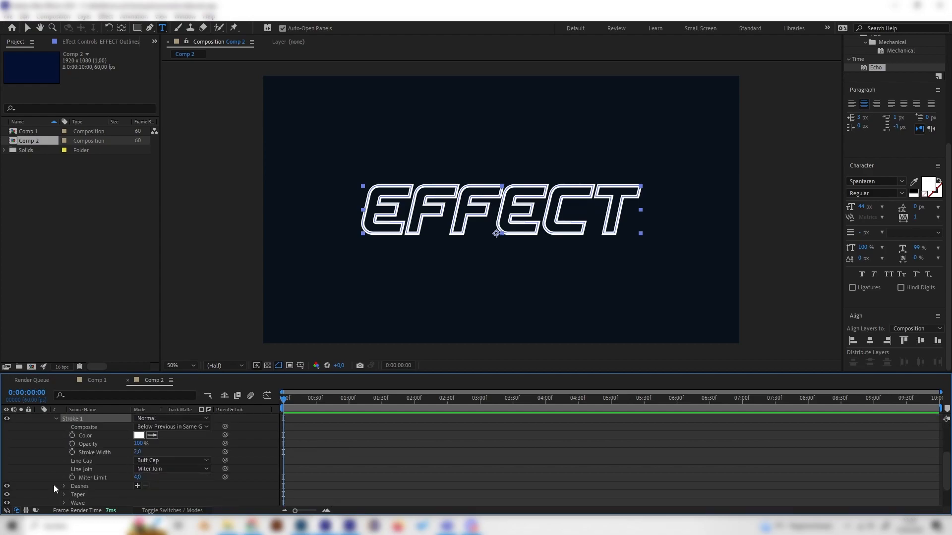
- Try stroke widths of 0.7 and 1 on the new stroke
left_click(139, 453)
type("0,7")
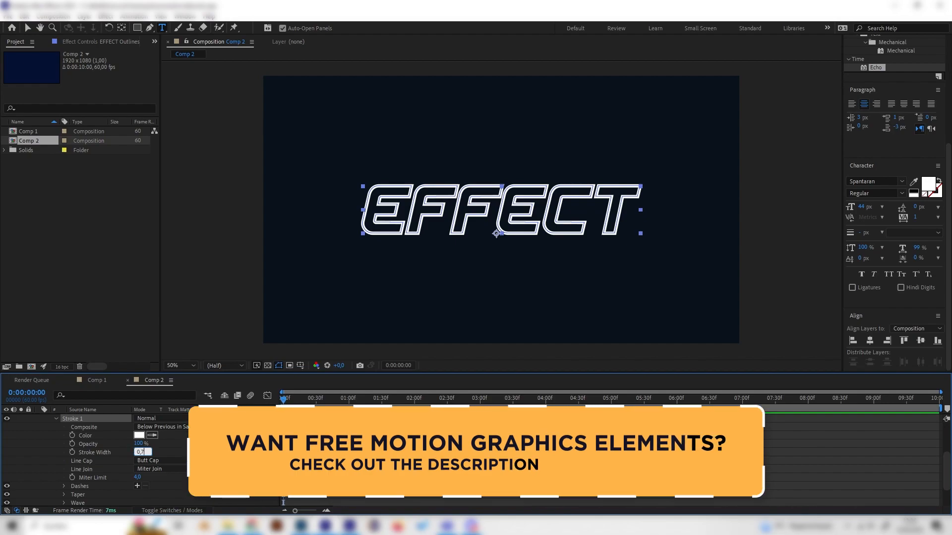
key("Return")
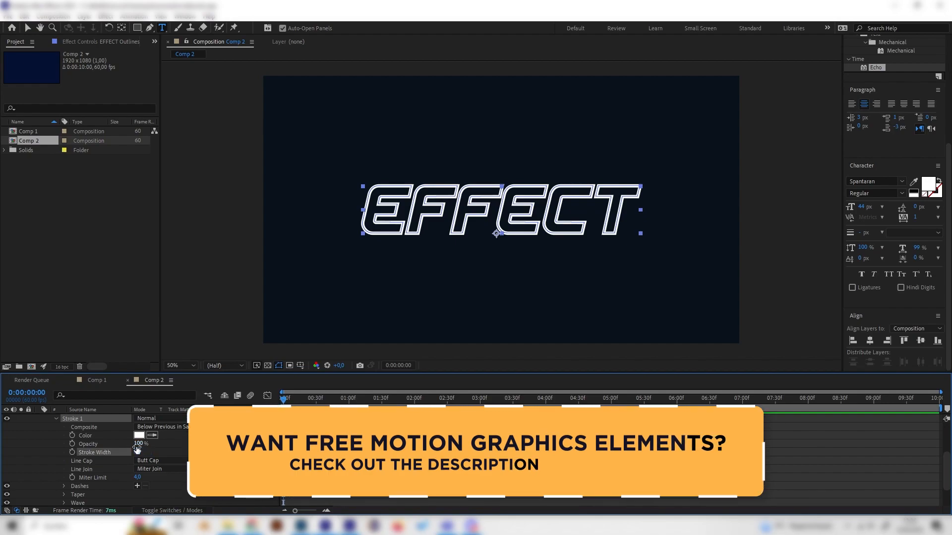
left_click_drag(137, 449, 139, 453)
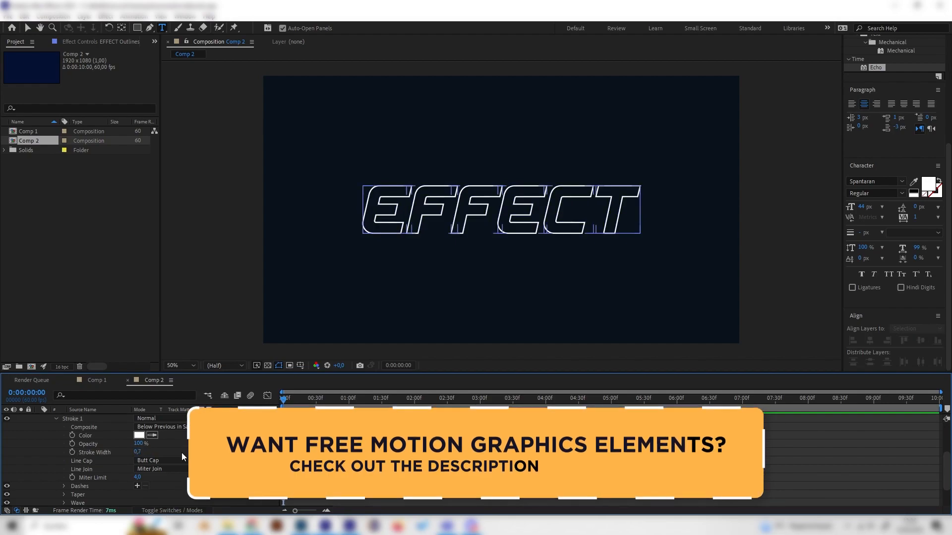
left_click(139, 453)
type("1")
key("Return")
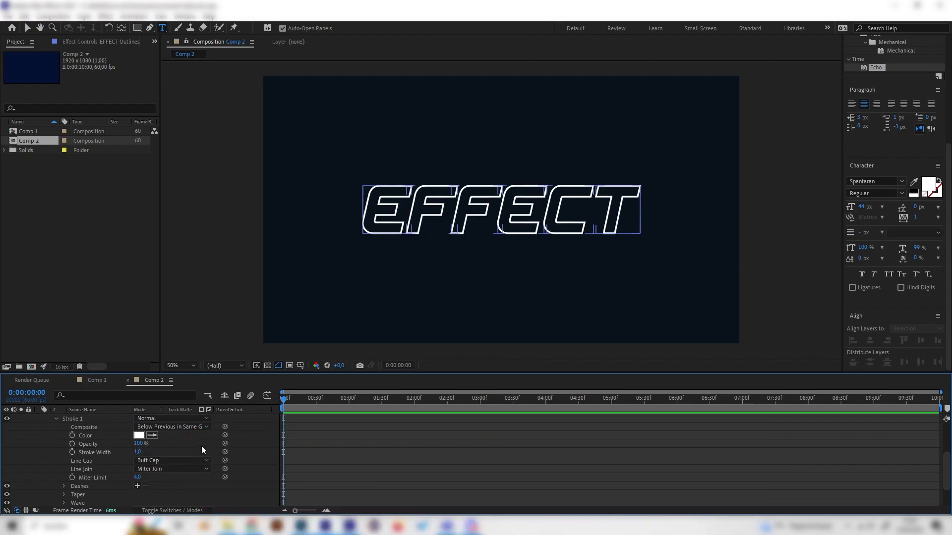
- Set the stroke width of the letter outlines to 0.8
left_click(138, 452)
type("0,8")
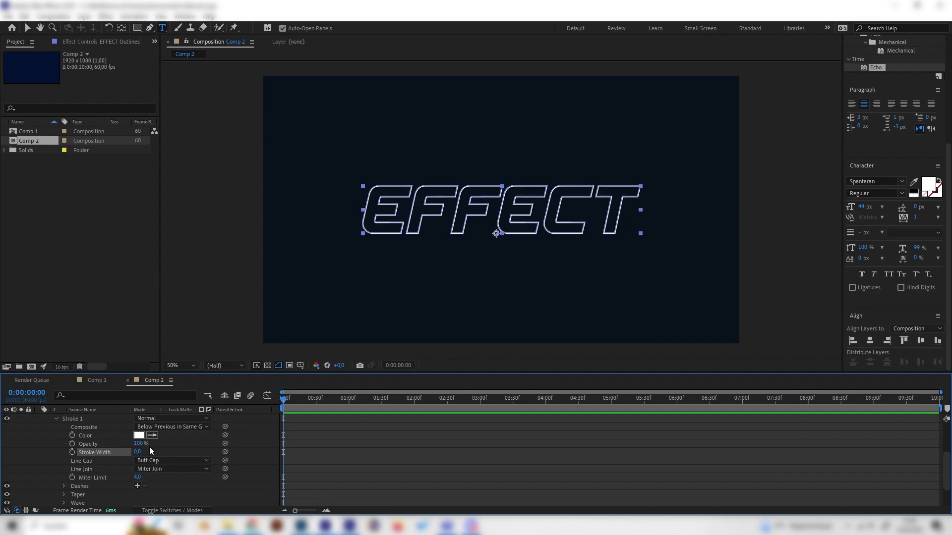
key("Return")
- Add Trim Paths to the contents of the EFFECT Outlines layer, place it below Stroke 1 and expand its properties
mouse_move(283, 399)
left_mouse_down()
mouse_move(373, 416)
mouse_move(307, 422)
mouse_move(308, 402)
mouse_move(284, 425)
left_mouse_up()
scroll(64, 476, "up", 2)
left_click(56, 468)
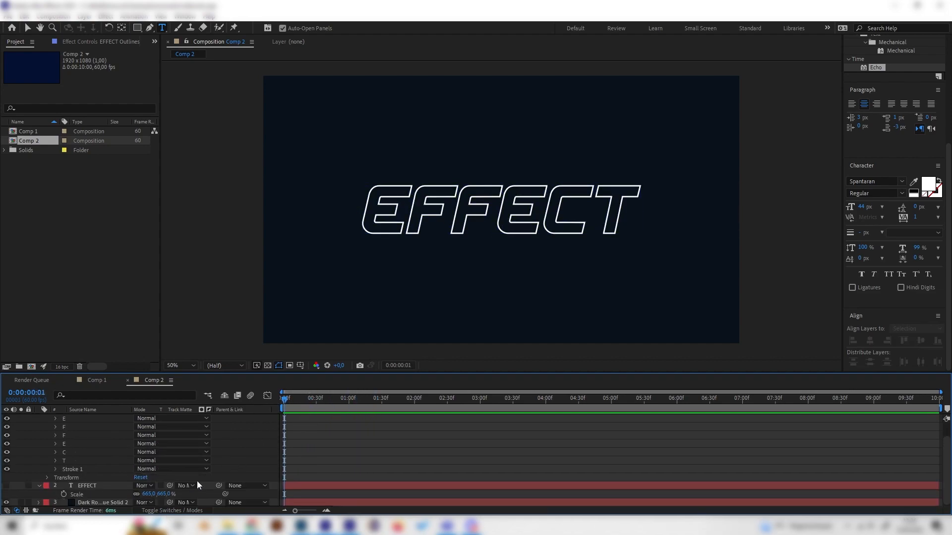
scroll(189, 483, "up", 1)
left_click(209, 427)
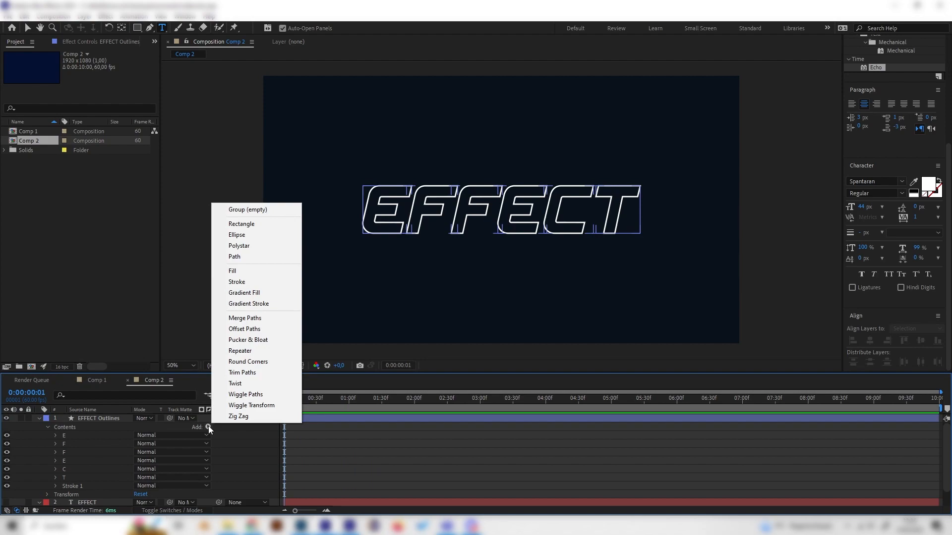
left_click(252, 376)
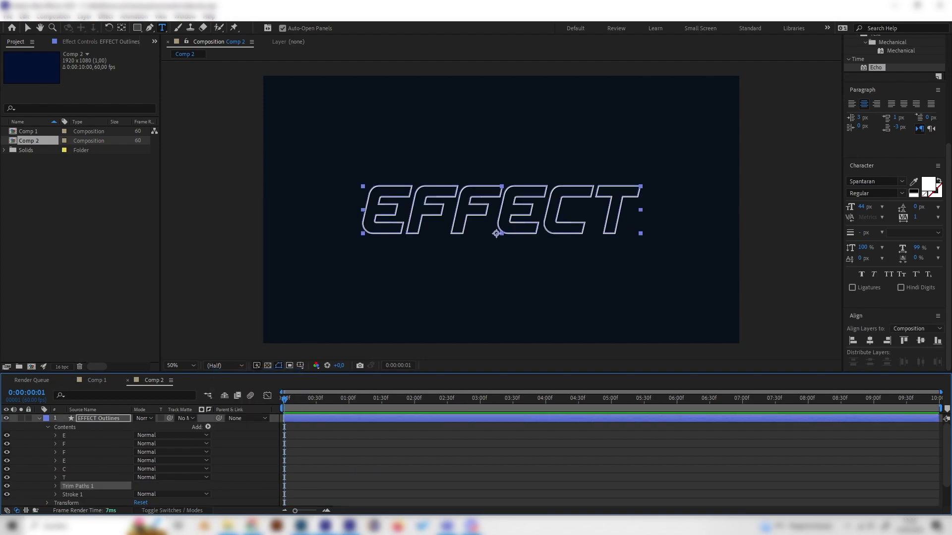
left_click_drag(79, 486, 77, 495)
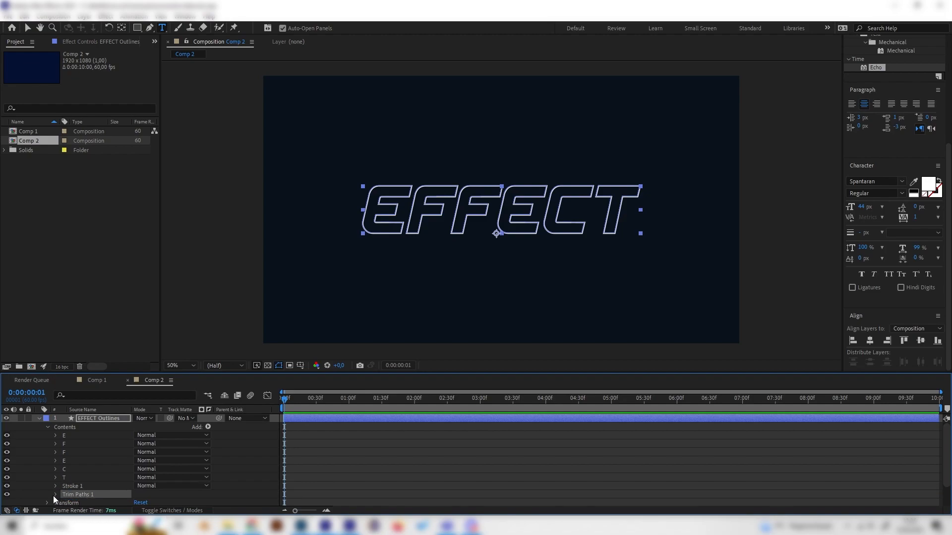
left_click(54, 494)
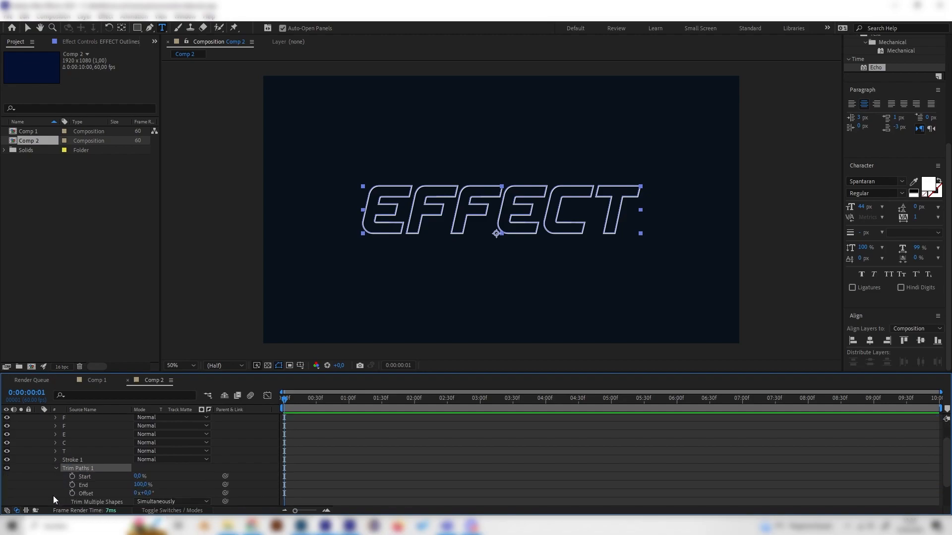
- Set the Trim Paths End to 0% at the first frame and start keyframing it
left_click(260, 437)
key("Home")
left_click(140, 485)
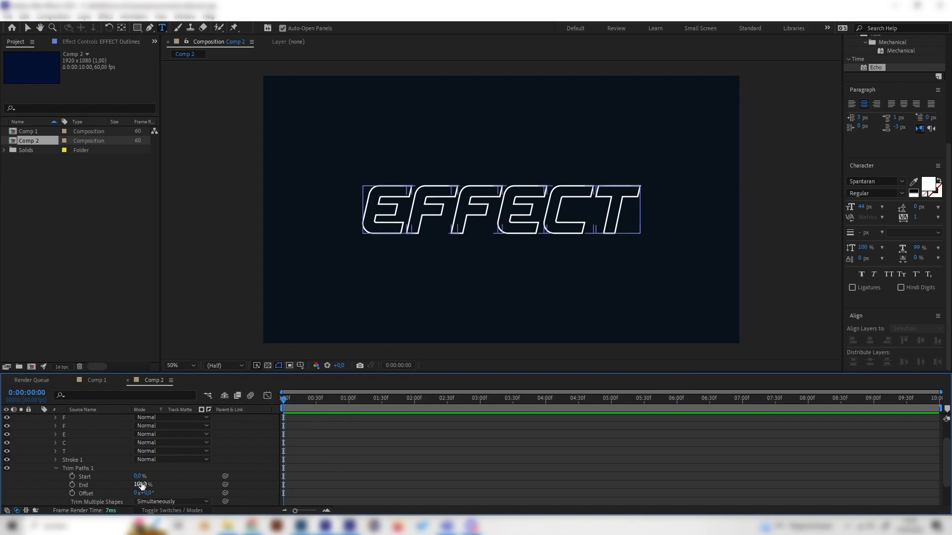
type("6")
key("Return")
left_click_drag(102, 489, 99, 489)
left_click(72, 485)
- Keyframe the Trim Paths End at 100% at 0:00:01:59
left_click_drag(280, 404, 415, 403)
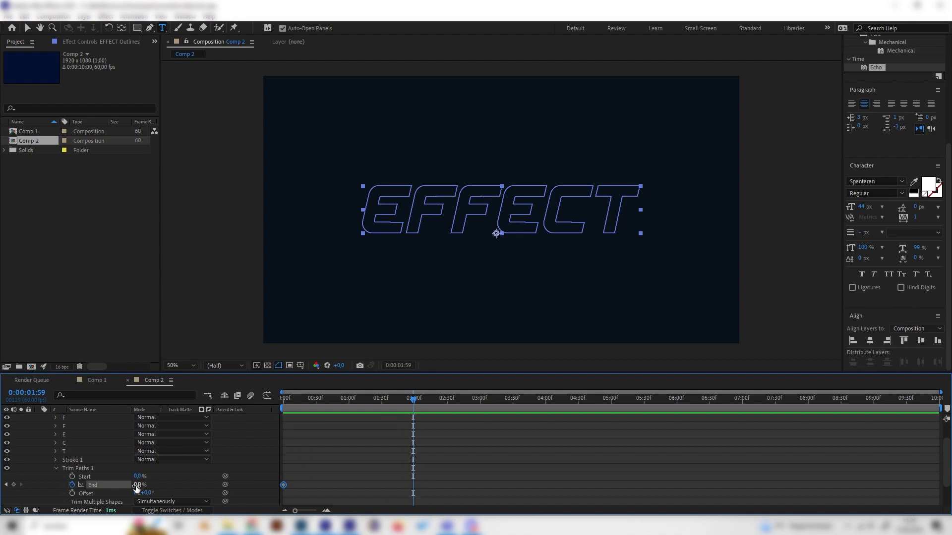
left_click(137, 486)
type("100")
key("Return")
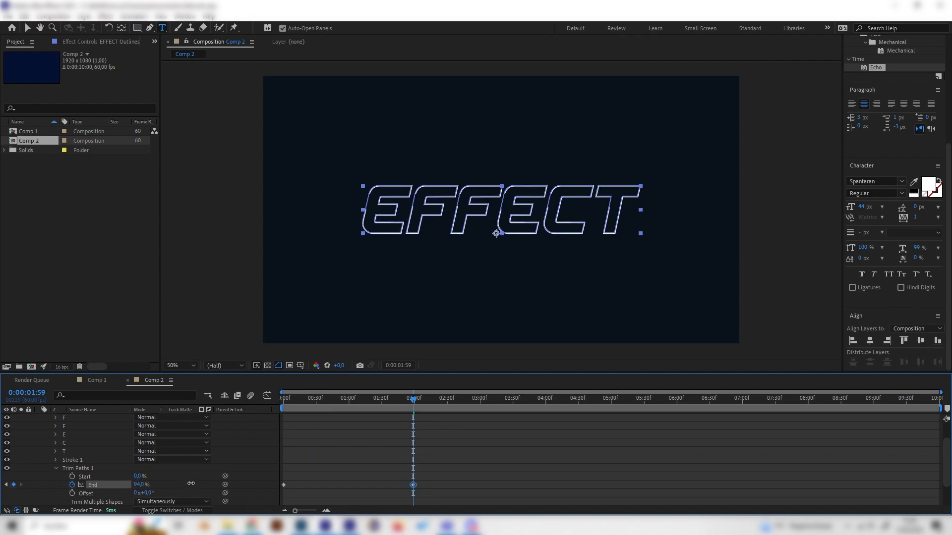
- Play back the trim animation in Comp 2 and compare it with the animation in Comp 1
key("space")
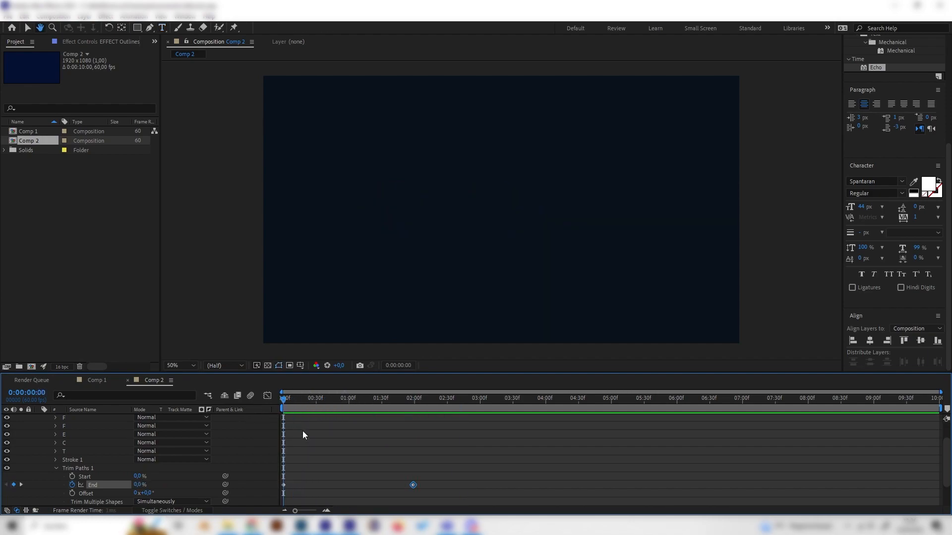
left_click(97, 381)
key("space")
key("slash")
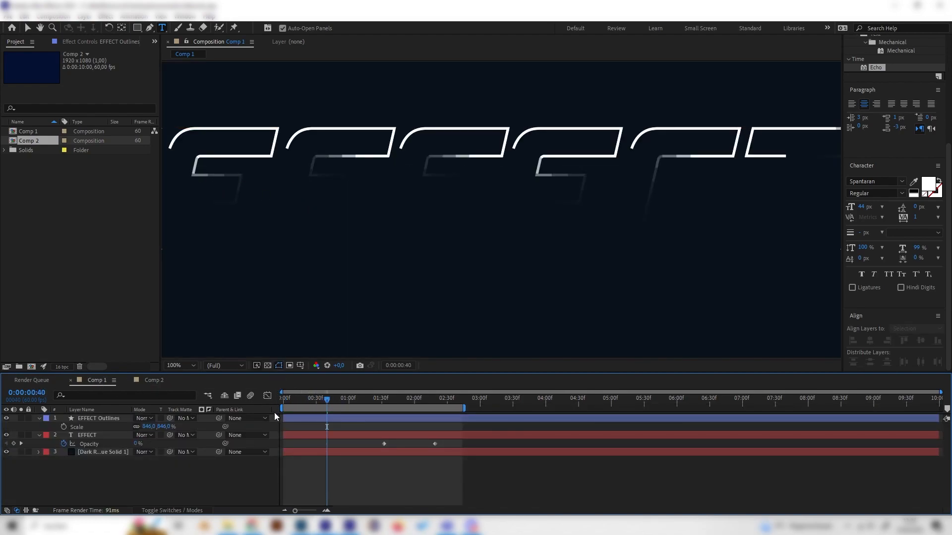
left_click_drag(324, 400, 279, 404)
scroll(344, 268, "down", 1)
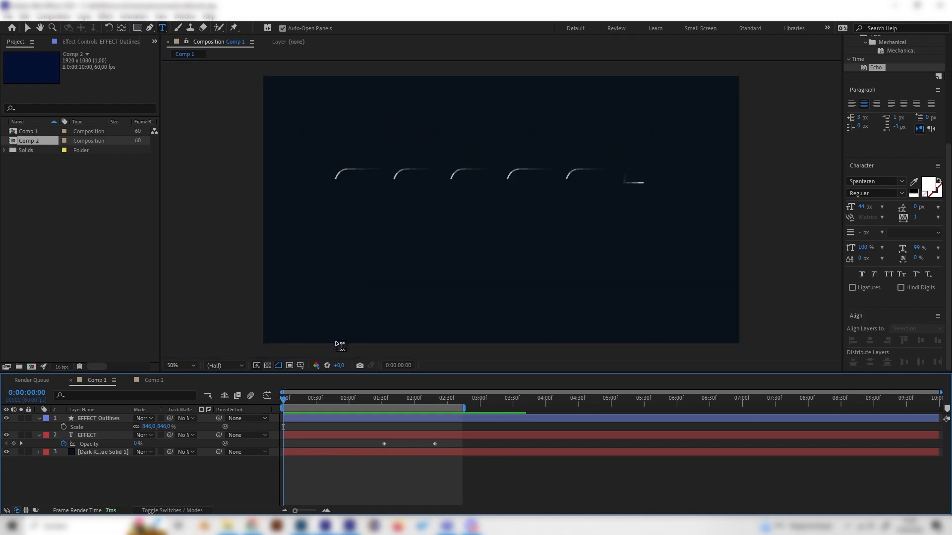
key("space")
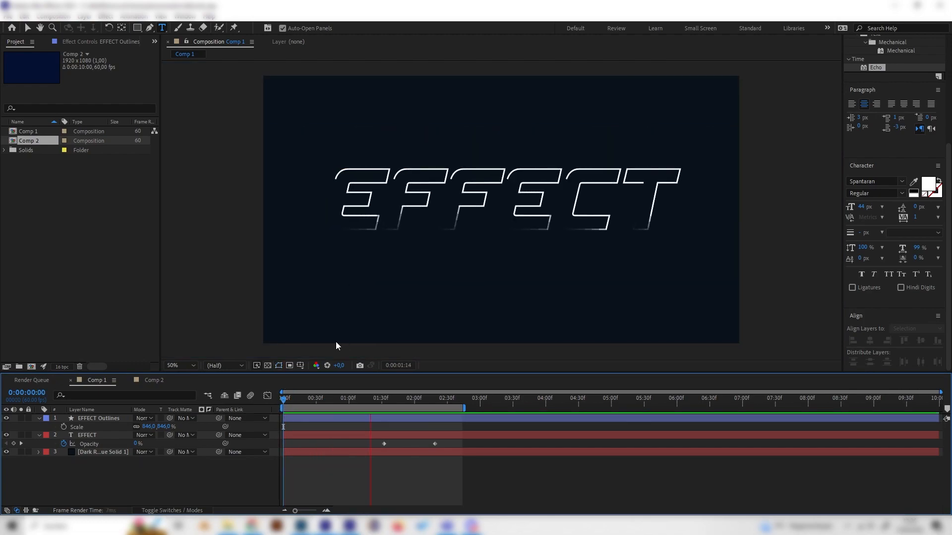
- Return to Comp 2, collapse Trim Paths, search the effects for "echo" and apply Echo to the EFFECT Outlines layer
left_click(153, 380)
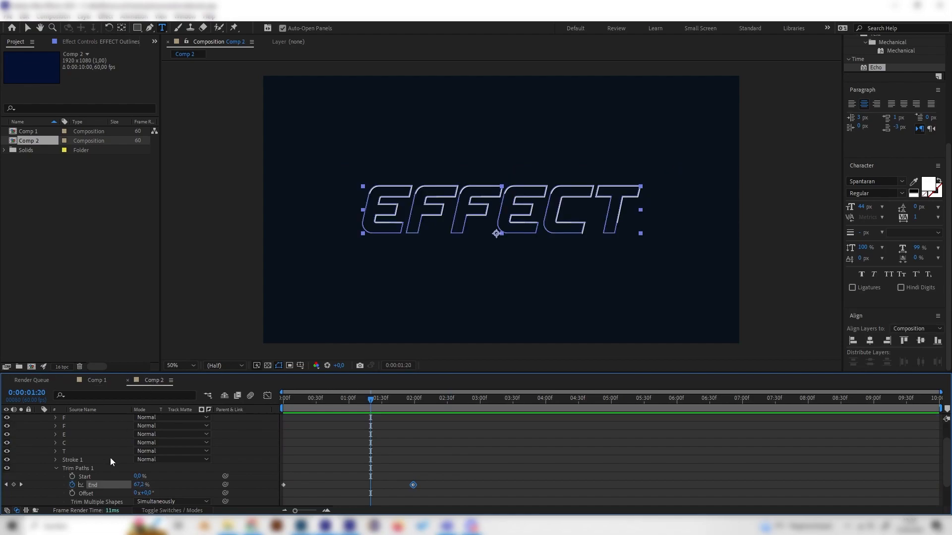
left_click(53, 469)
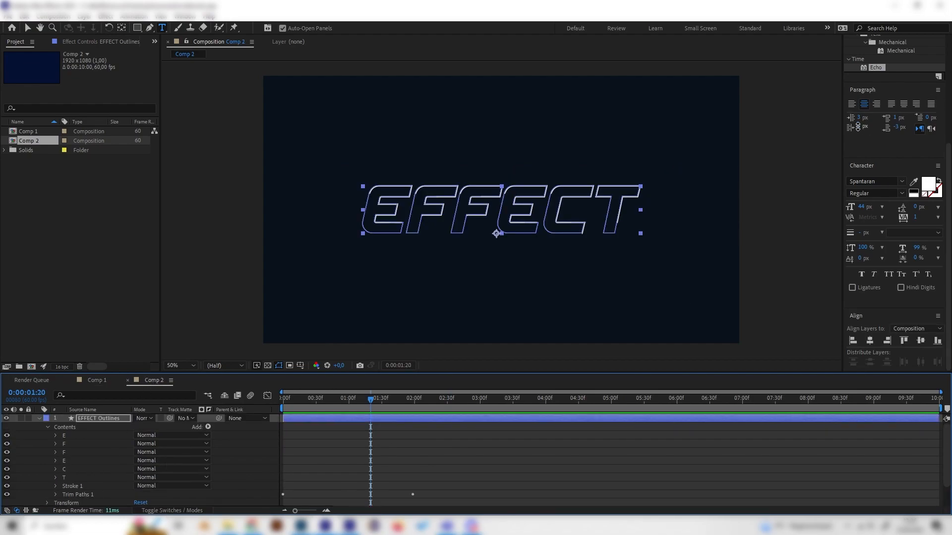
scroll(888, 105, "up", 4)
left_click(875, 173)
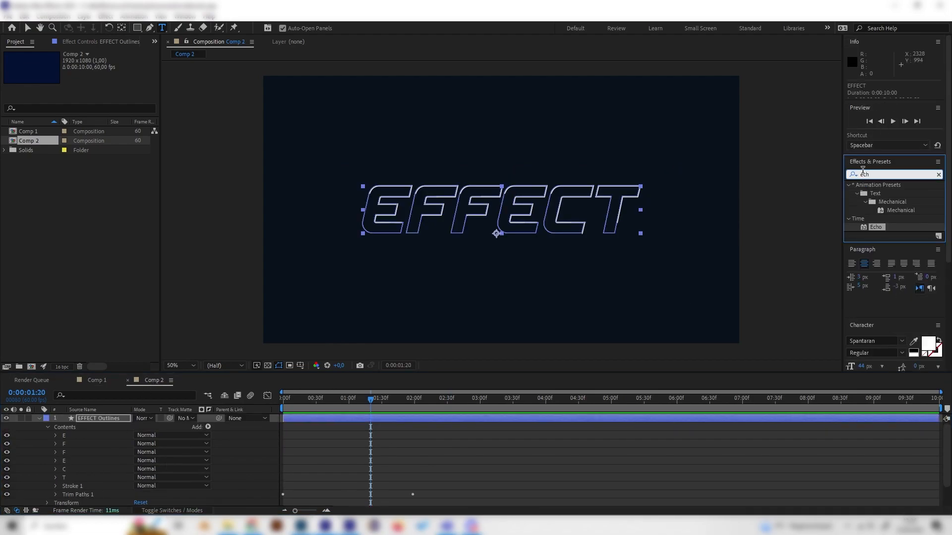
key("BackSpace")
key("BackSpace")
key("BackSpace")
type("ech")
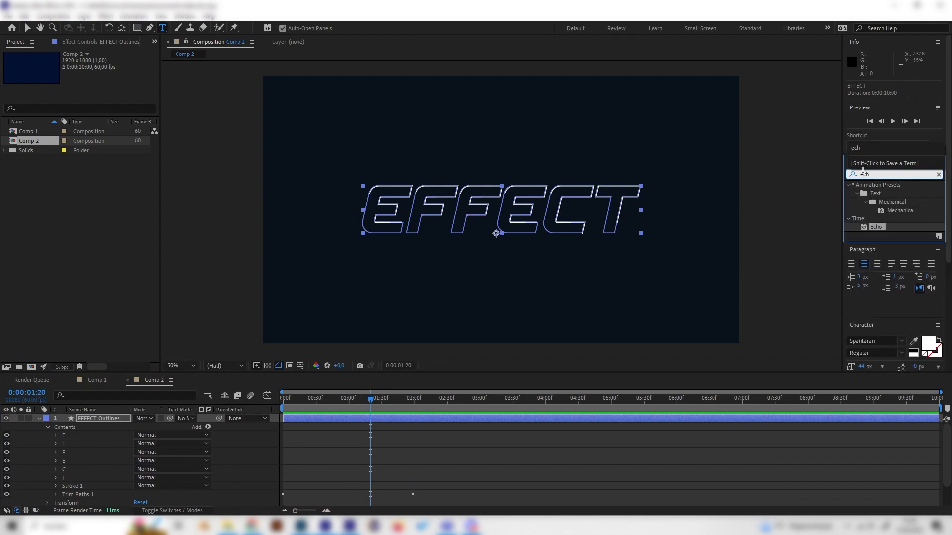
type("o")
double_click(876, 193)
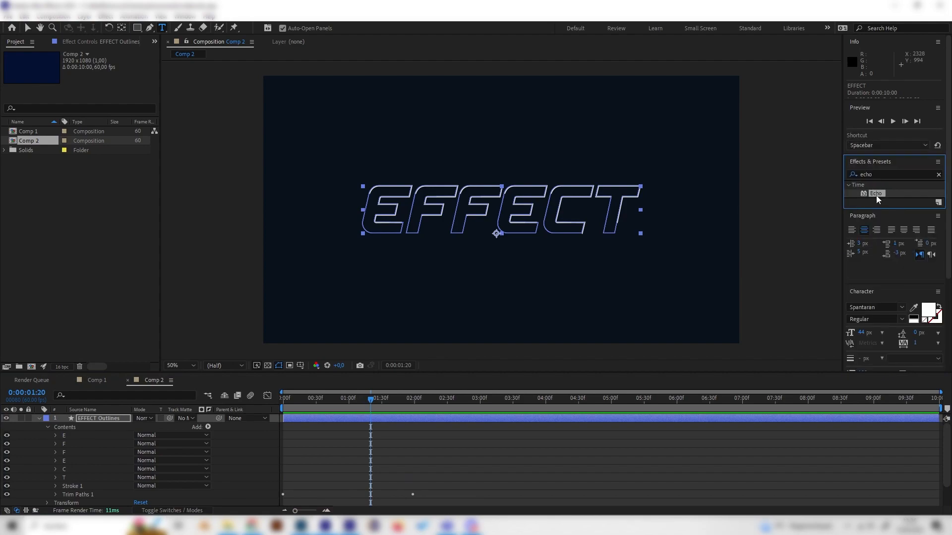
- Deselect the layer and scrub through the first two seconds to check the Echo effect at its default settings
key("v")
left_click(404, 443)
left_click_drag(334, 397, 399, 406)
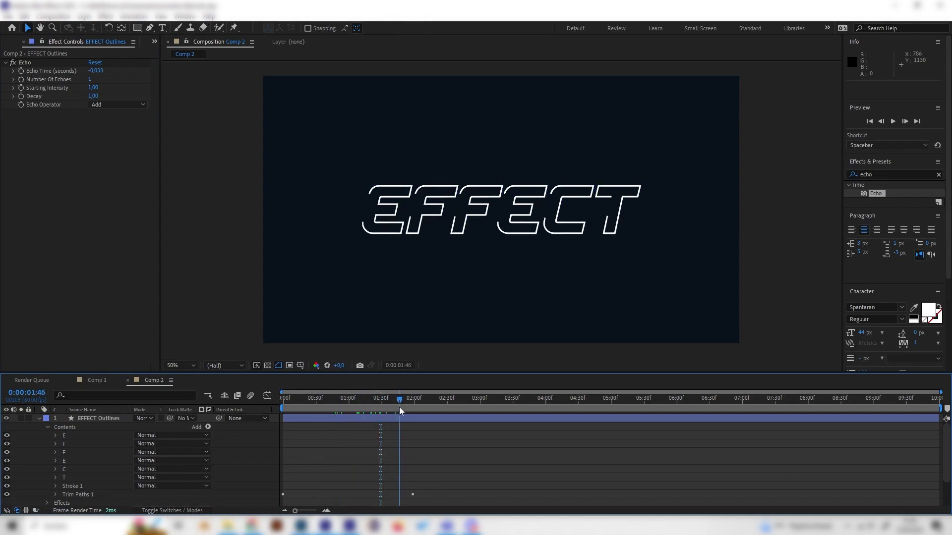
left_click_drag(311, 401, 351, 402)
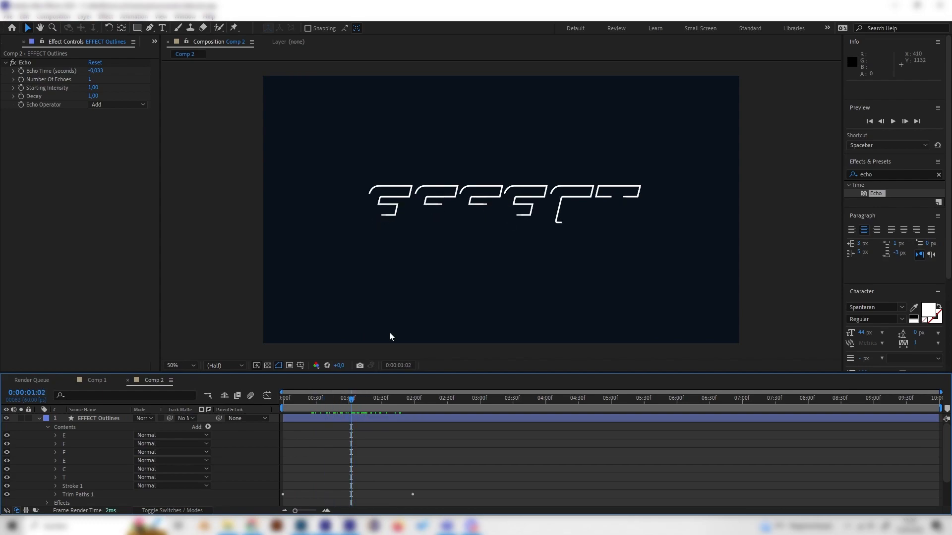
- Try an Echo Time of 0.15 seconds on the outlines layer
left_click(102, 71)
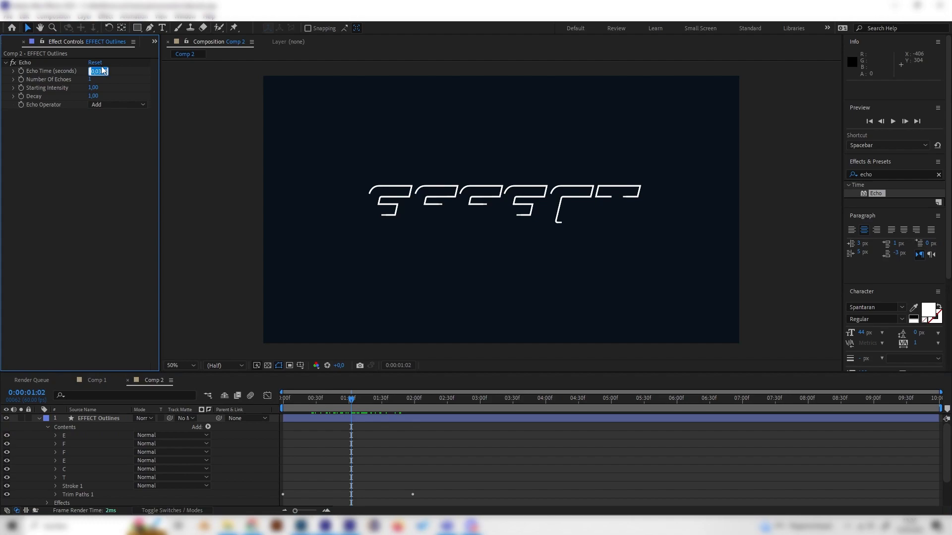
type("0")
type(",15")
key("Return")
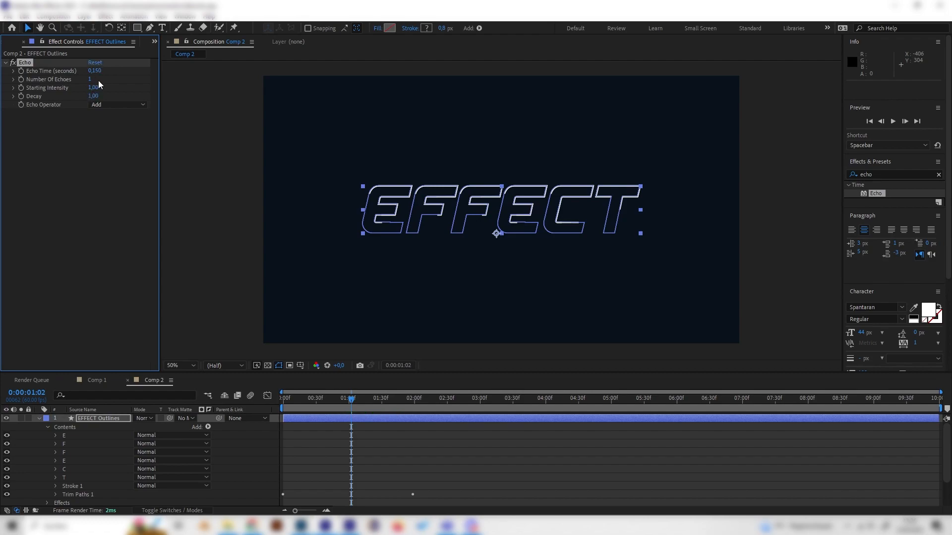
- Set the Echo Time to 0.05 seconds and scrub through the animation to check it
type("0,05")
key("Return")
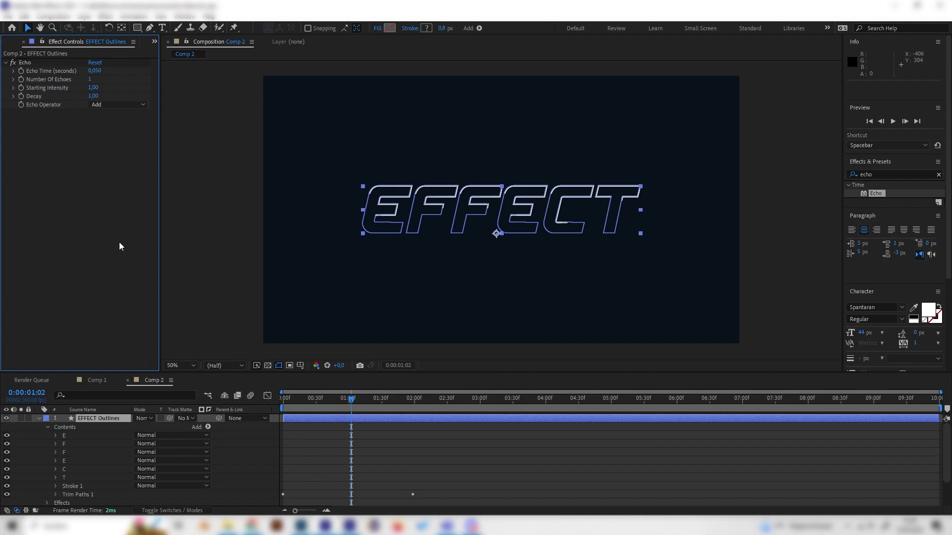
left_click(406, 443)
left_click_drag(300, 402, 398, 400)
- Set the Echo Decay to 0.50 and inspect the stroke ends up close at several points in time
left_click(93, 95)
type("0,")
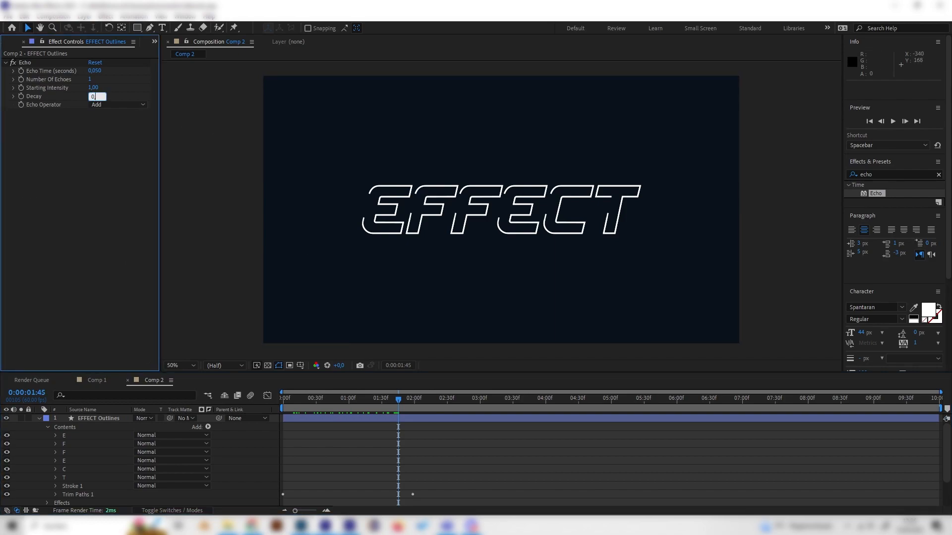
key("Return")
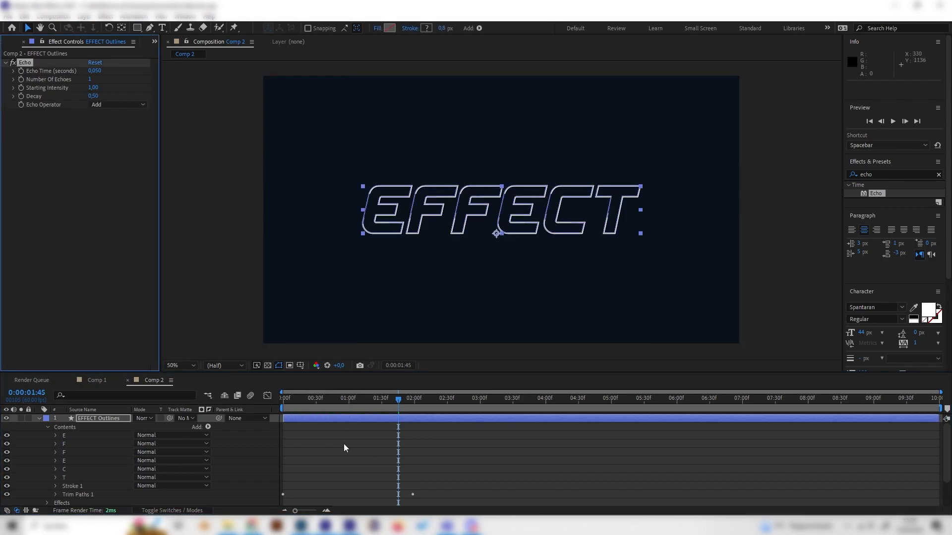
left_click(346, 429)
scroll(339, 248, "up", 1)
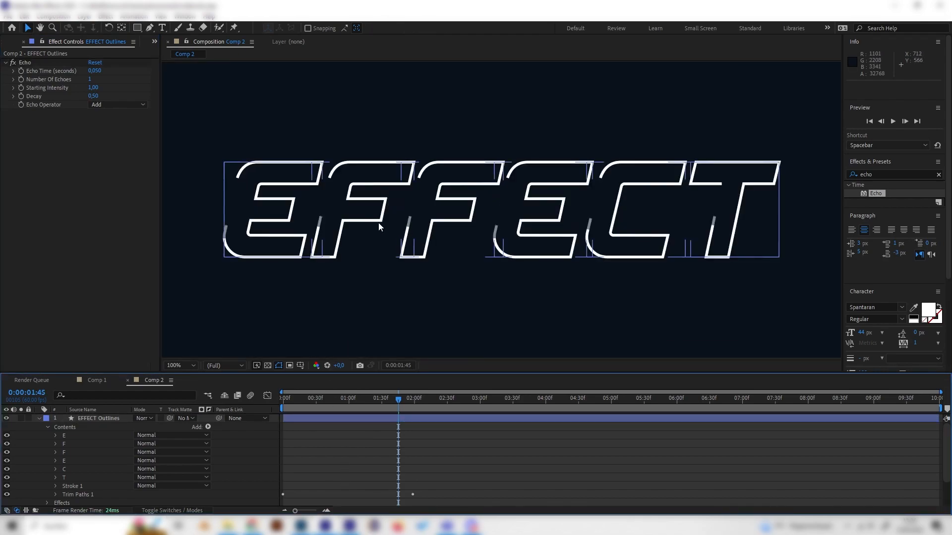
left_click(284, 403)
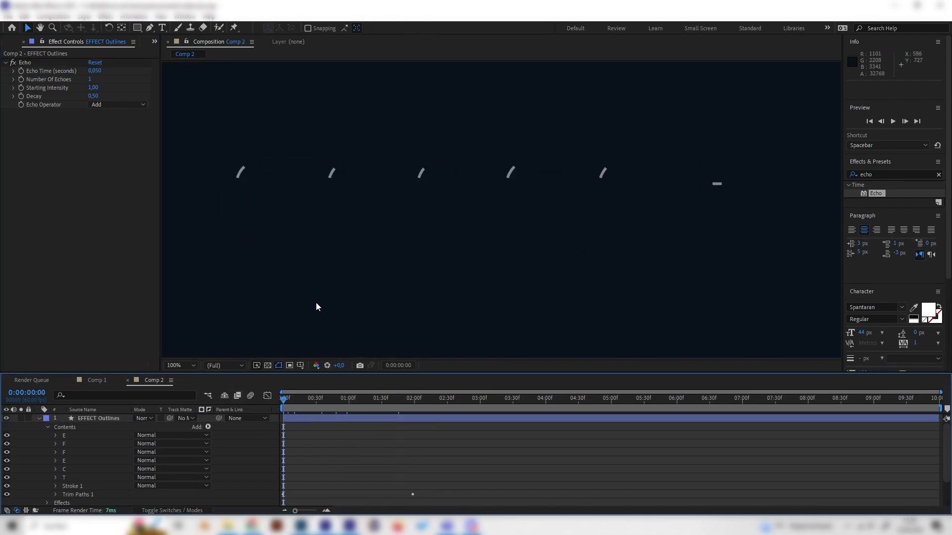
scroll(316, 303, "down", 1)
left_click(377, 401)
scroll(441, 241, "up", 1)
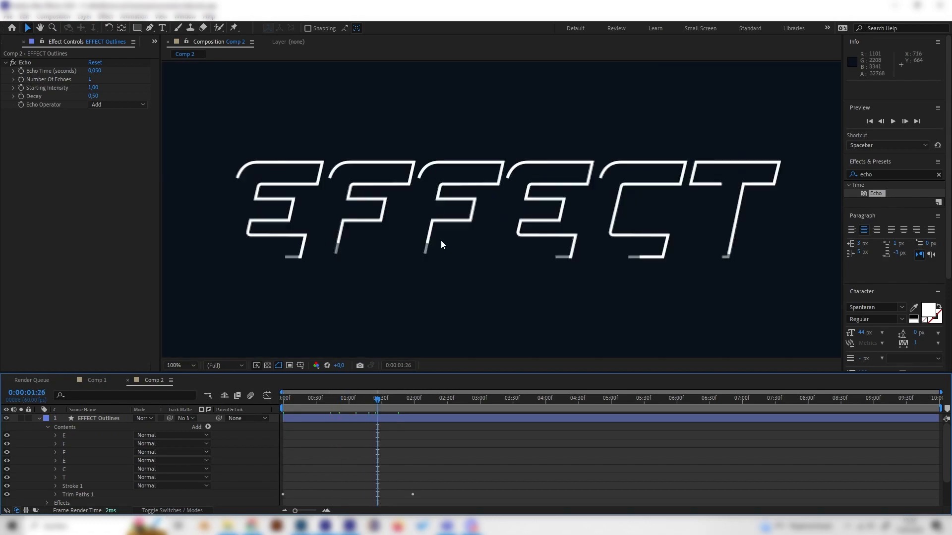
- Set the Number Of Echoes to 10 and deselect the layer
left_click(91, 79)
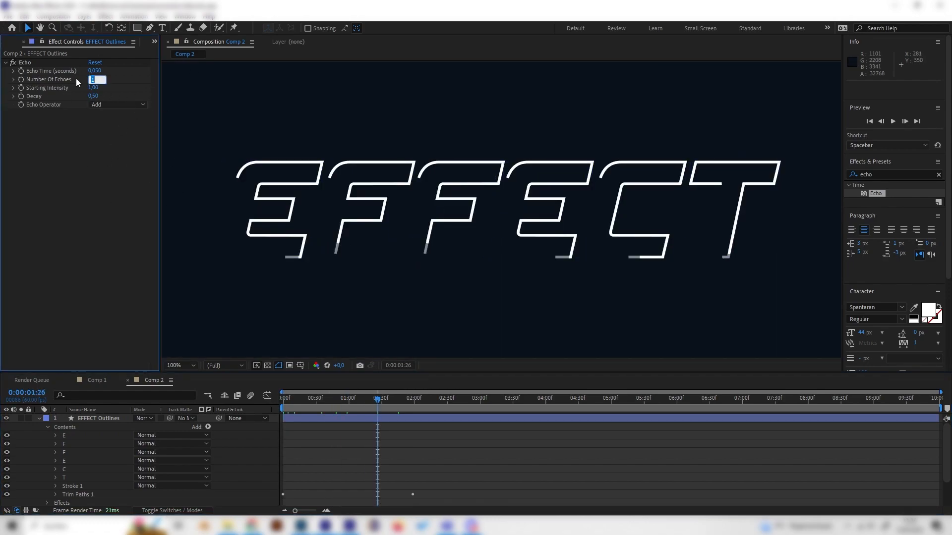
type("10")
key("Return")
left_click(246, 455)
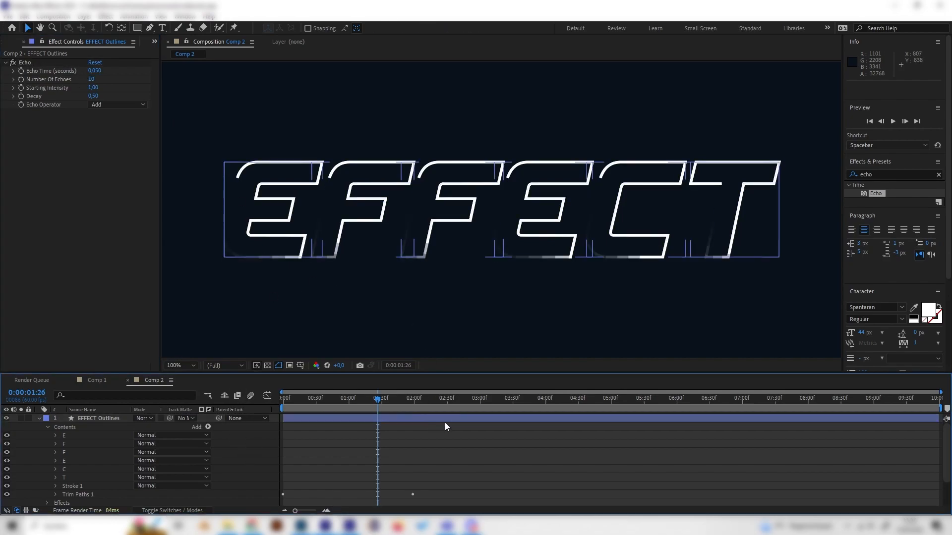
- Play back the echoed outline animation from the start, glance at Comp 1 and scrub past two seconds in Comp 2
left_click_drag(347, 404, 240, 403)
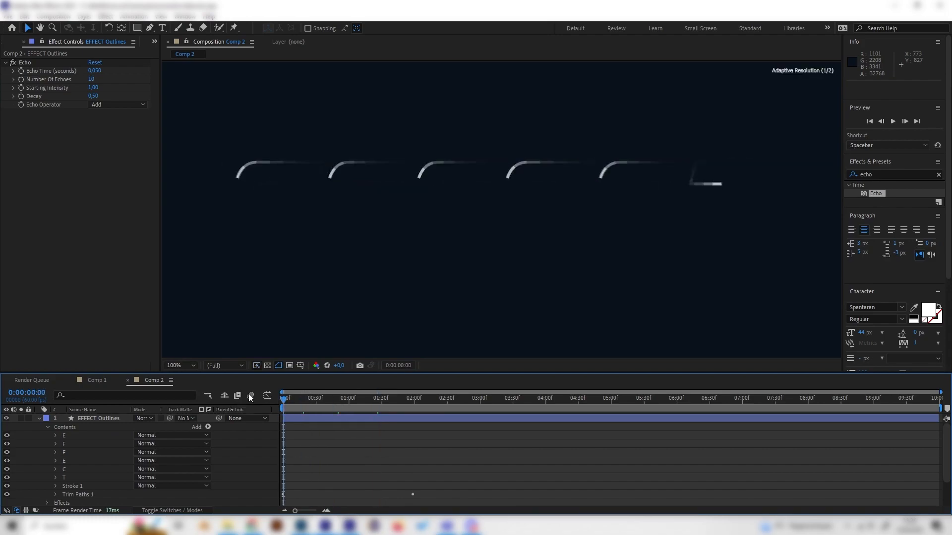
scroll(367, 298, "down", 1)
key("space")
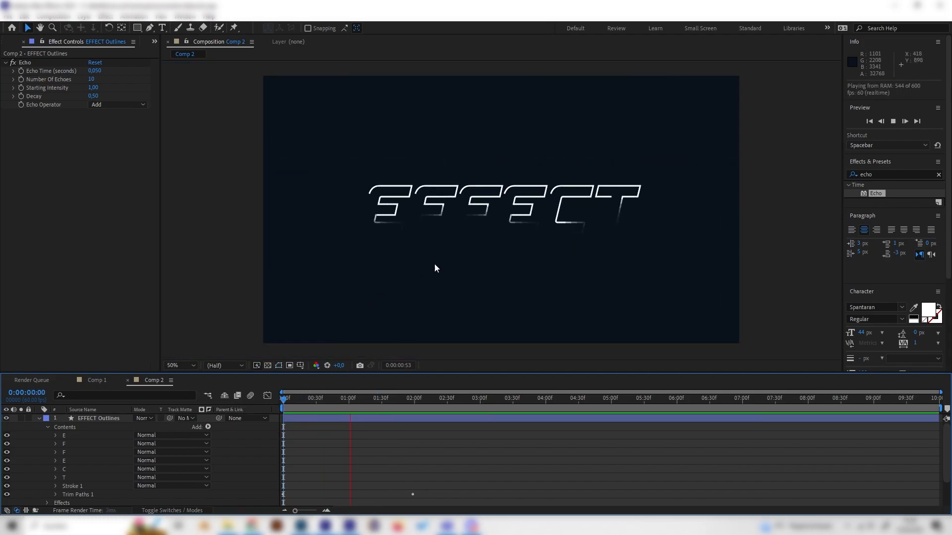
left_click_drag(348, 403, 222, 404)
key("space")
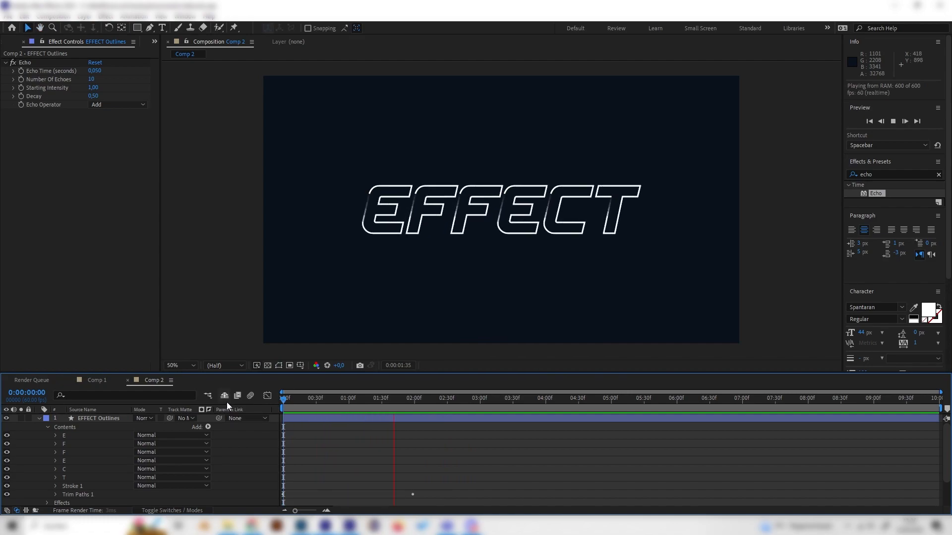
key("space")
left_click(110, 381)
left_click(150, 381)
left_click_drag(335, 402, 437, 403)
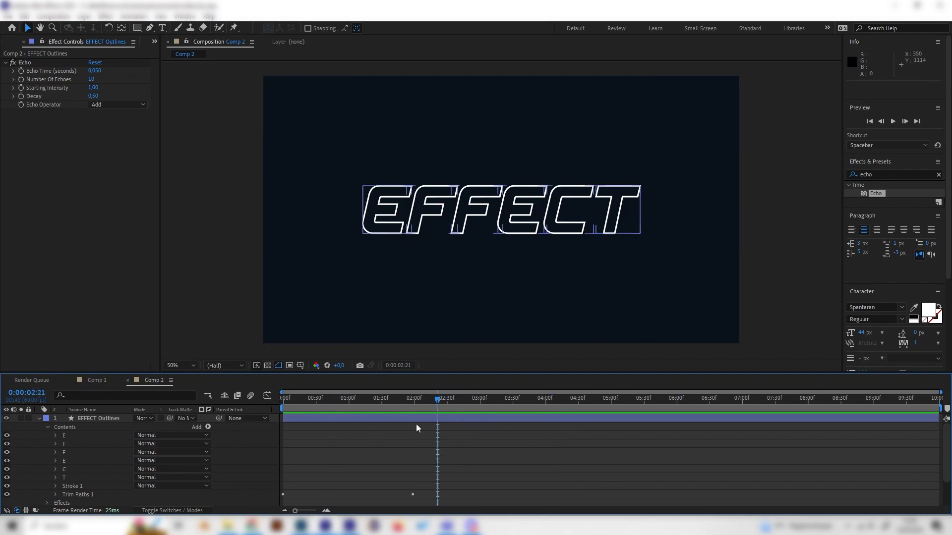
- Collapse the EFFECT Outlines layer and preview the filled EFFECT text layer by showing and hiding it early in the animation
left_click(39, 418)
left_click(317, 400)
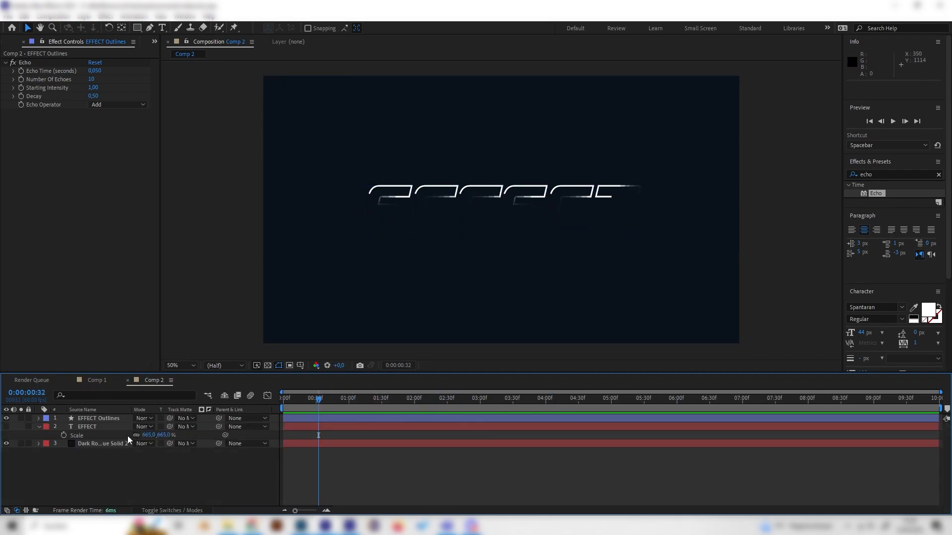
left_click(98, 427)
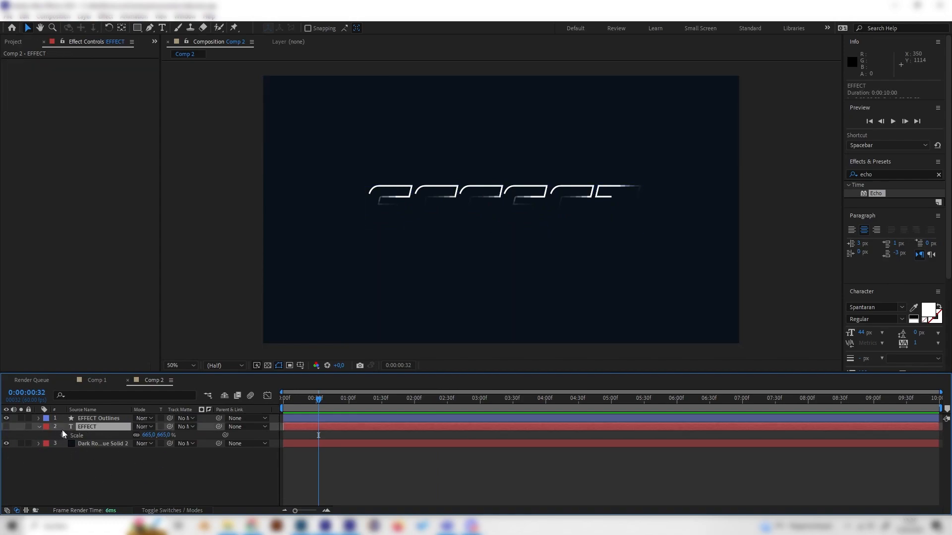
left_click(7, 427)
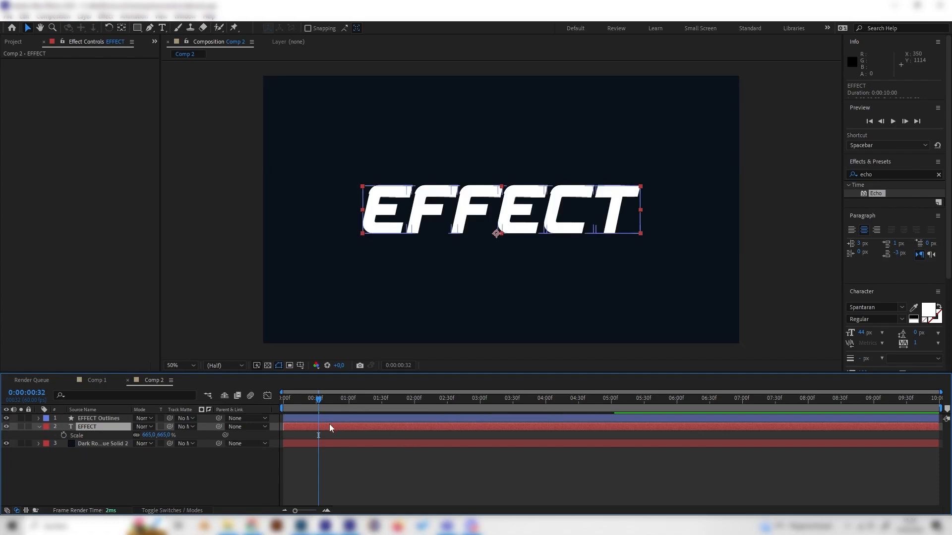
left_click(6, 427)
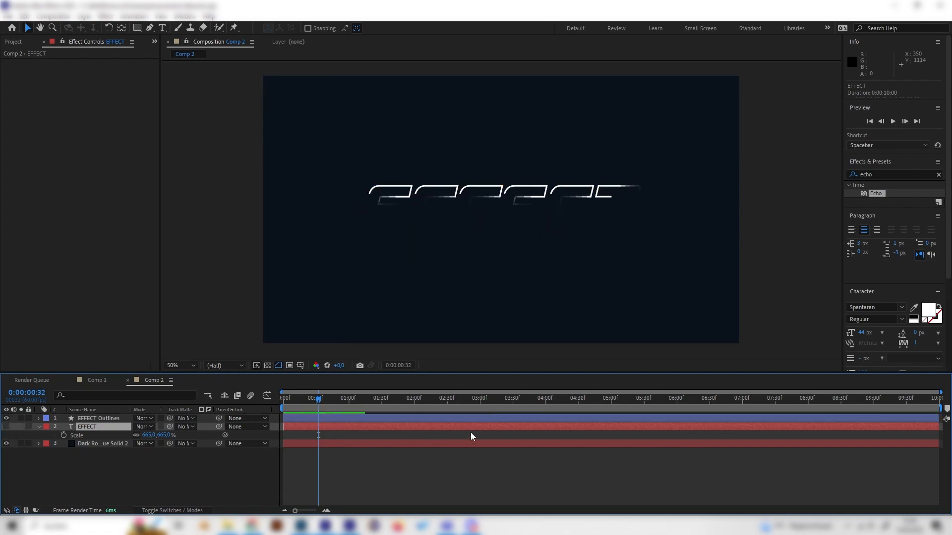
- Show the EFFECT text layer and add an Opacity keyframe of 0% on it at 0:00:01:27
left_click(391, 400)
left_click_drag(401, 400, 378, 399)
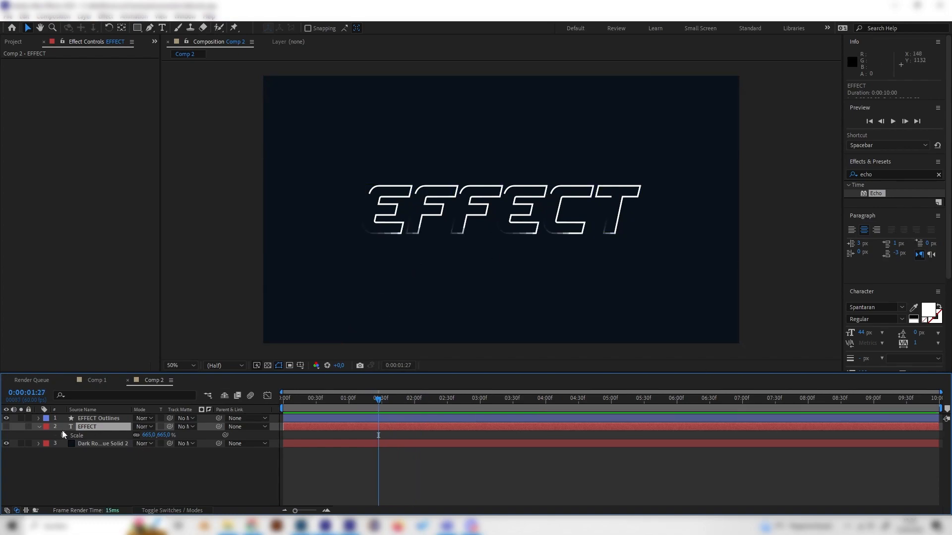
left_click(8, 427)
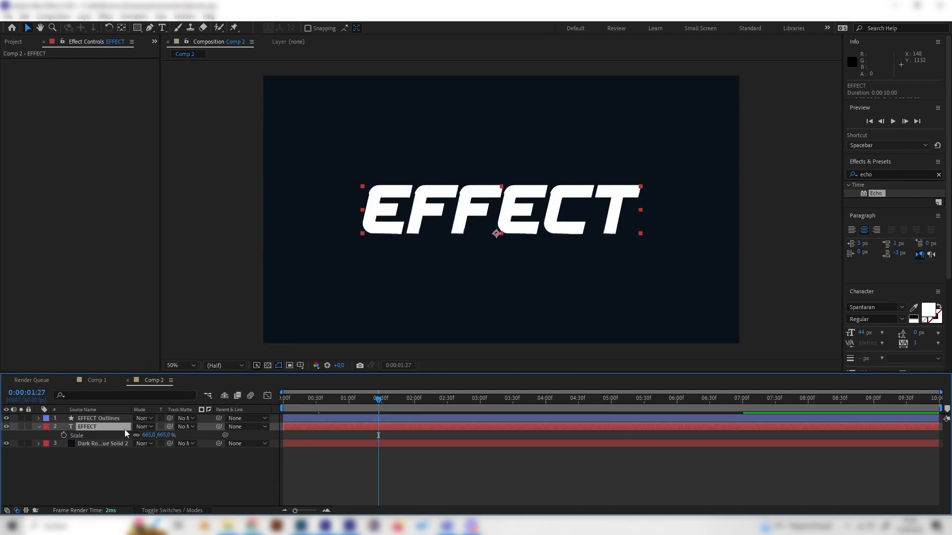
key("t")
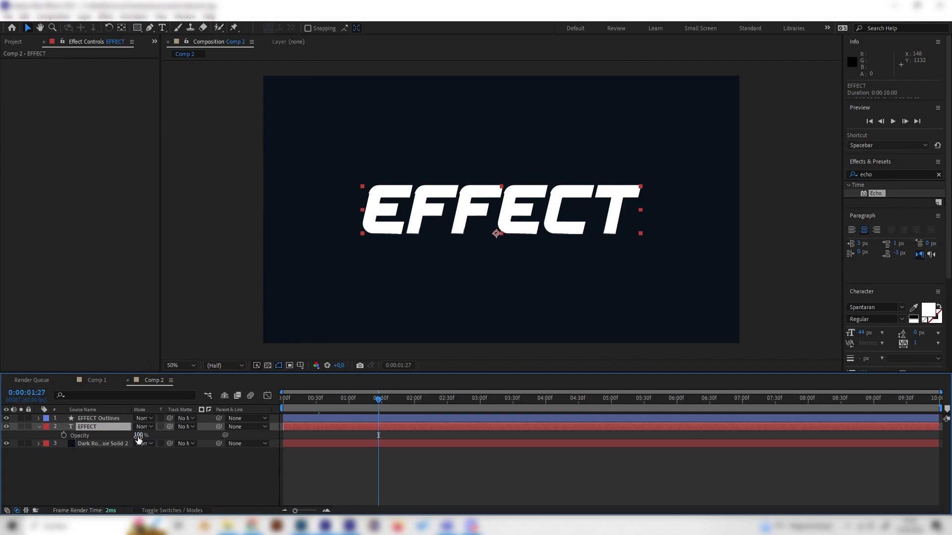
left_click_drag(136, 436, 58, 440)
left_click(63, 435)
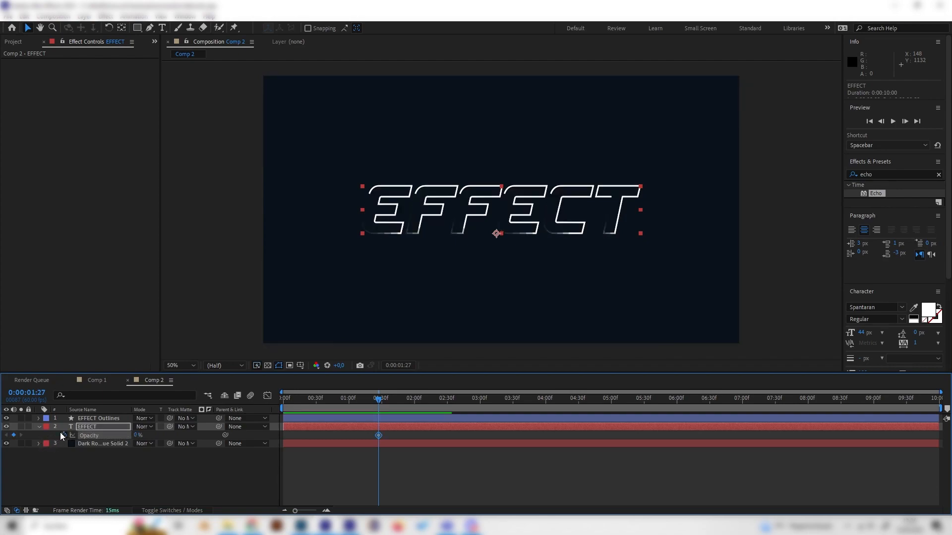
- Set the EFFECT text layer's Opacity to 100% at 0:00:02:02 and play back the fade-in from the start
left_click_drag(386, 399, 418, 396)
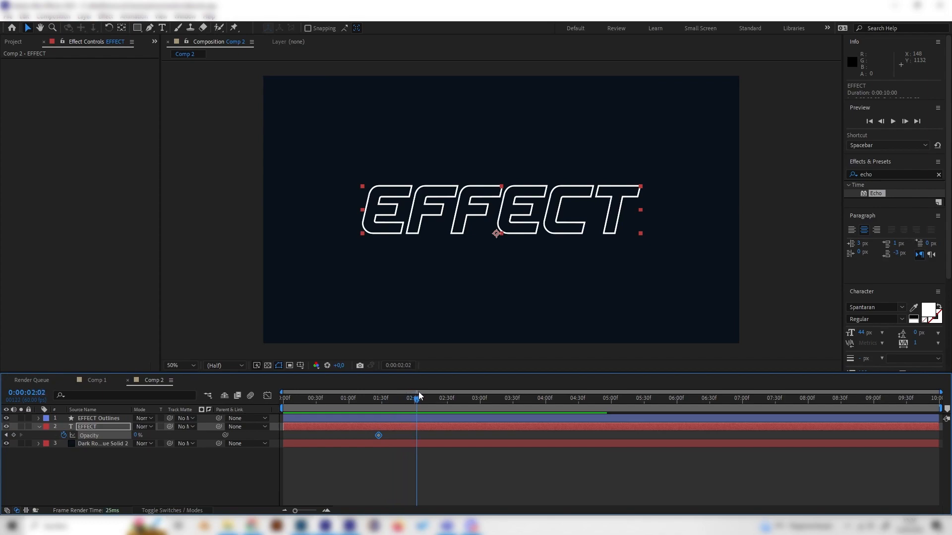
left_click_drag(138, 435, 234, 436)
key("Home")
key("space")
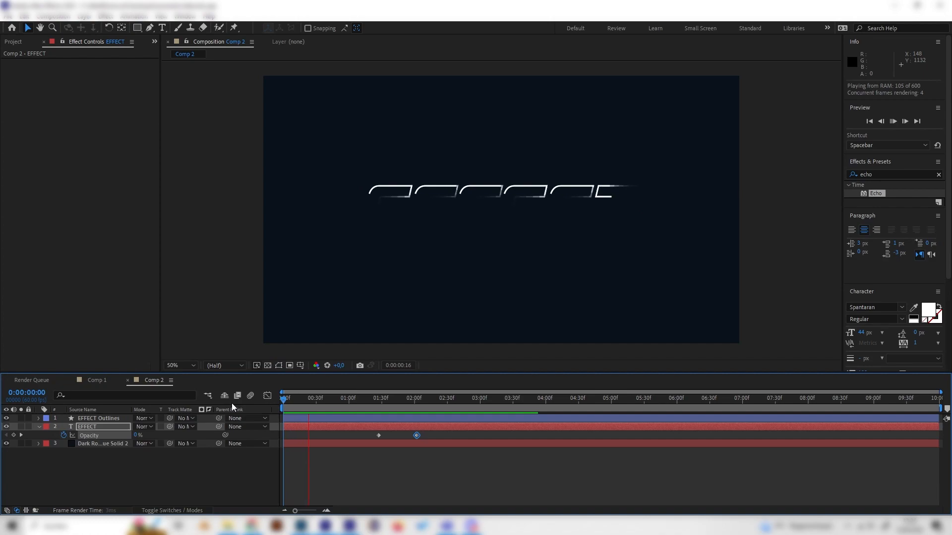
key("space")
- Move the text layer's first Opacity keyframe earlier to 0:00:01:09 and play back the animation from the start
left_click_drag(378, 436, 367, 437)
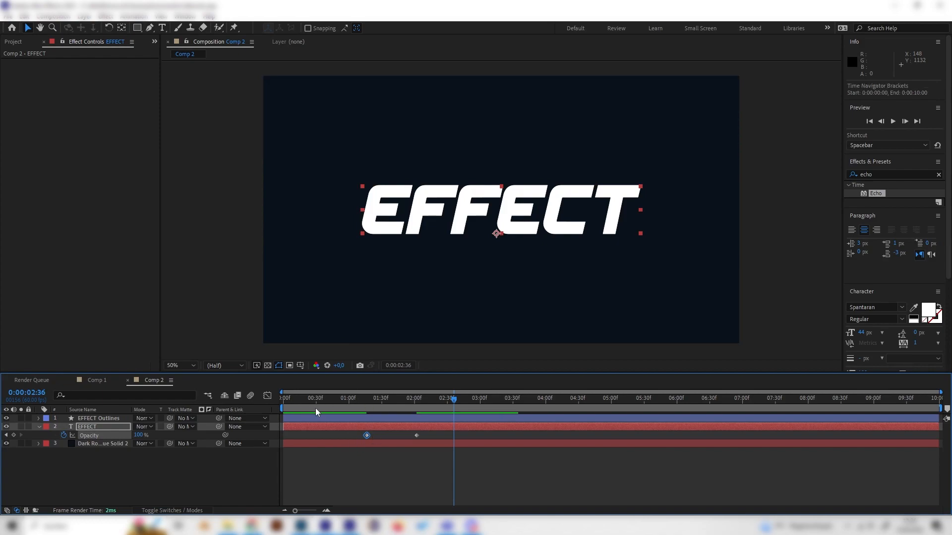
left_click_drag(367, 436, 360, 437)
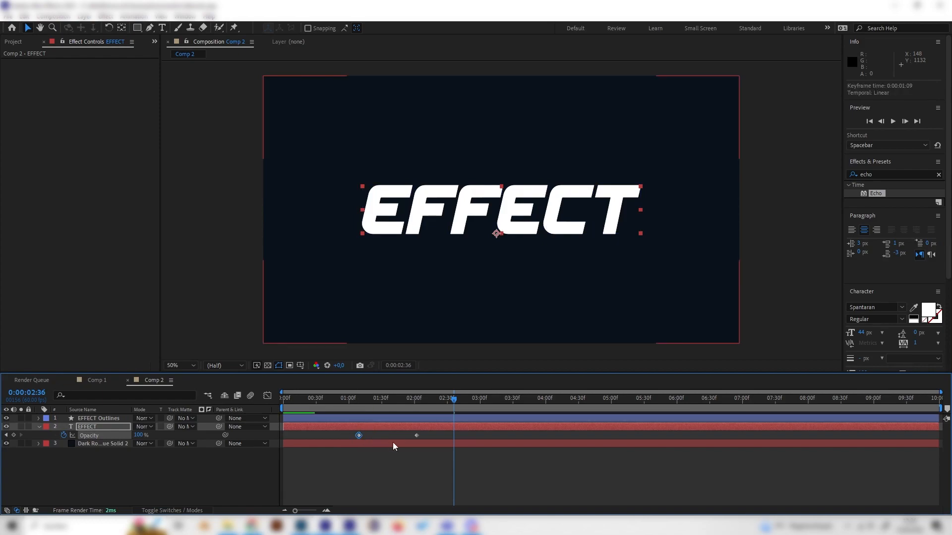
left_click(298, 398)
key("space")
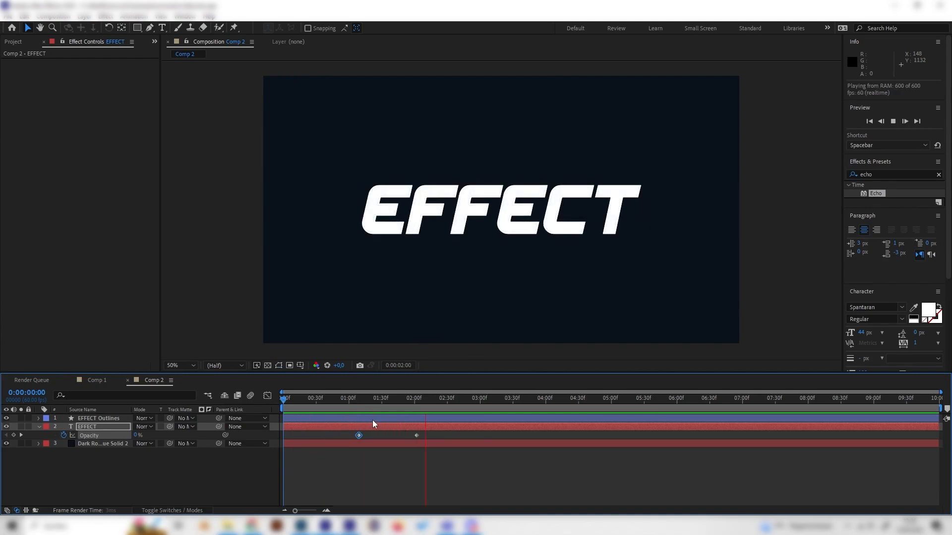
key("space")
key("space")
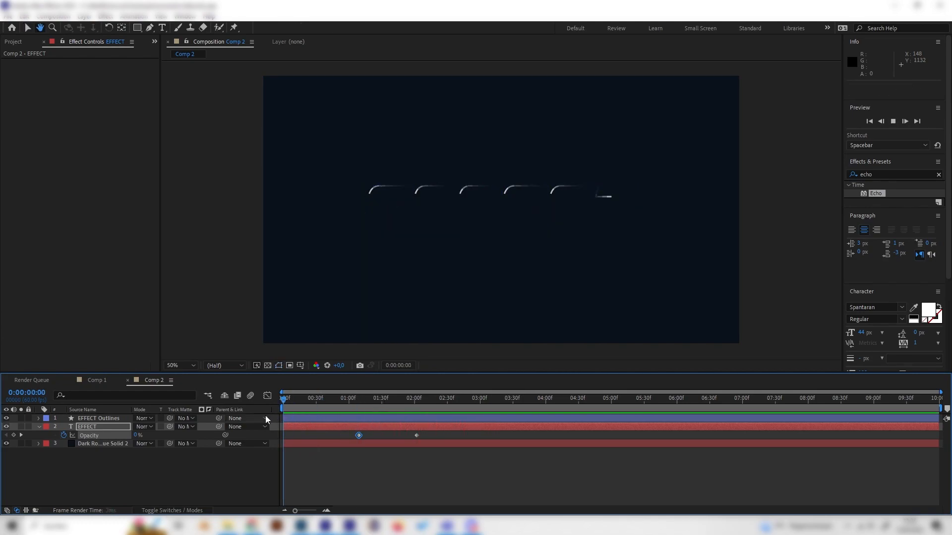